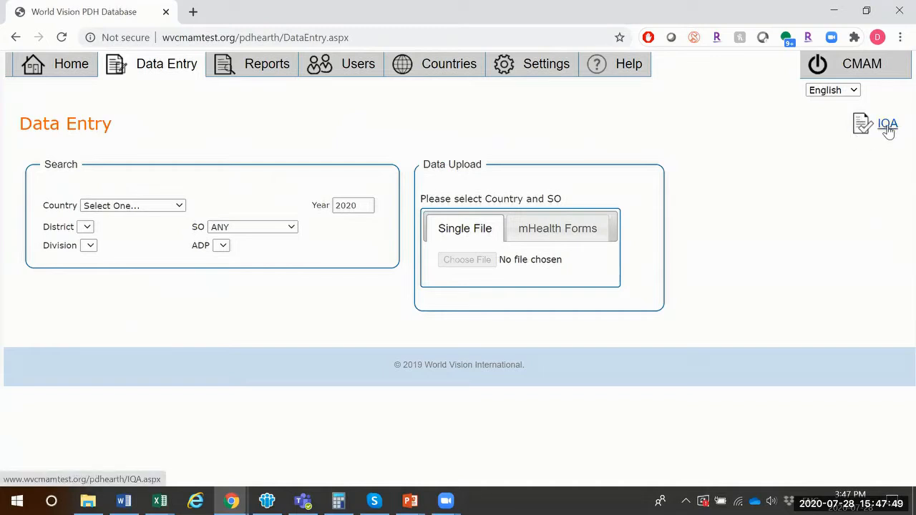
- Open the IQA page and select Burundi as the country to search
{"action": "left_click", "coordinate": [888, 127]}
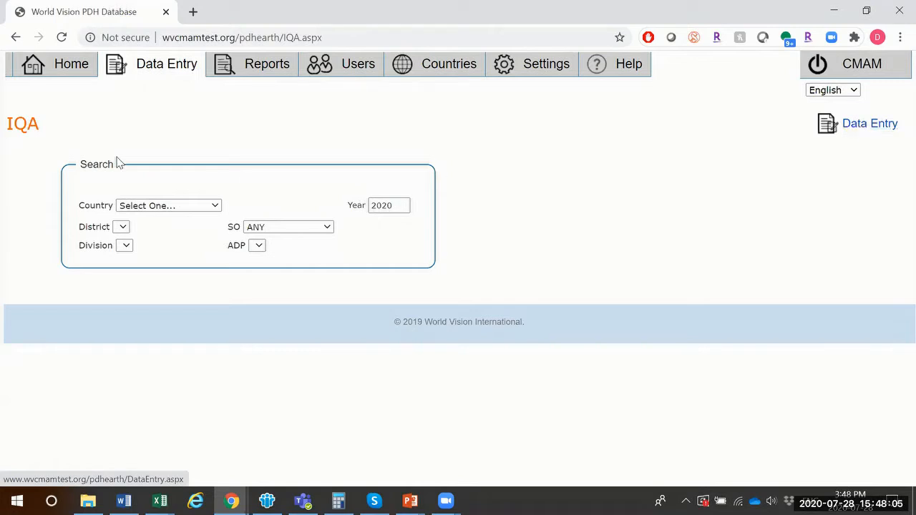
{"action": "left_click", "coordinate": [193, 206]}
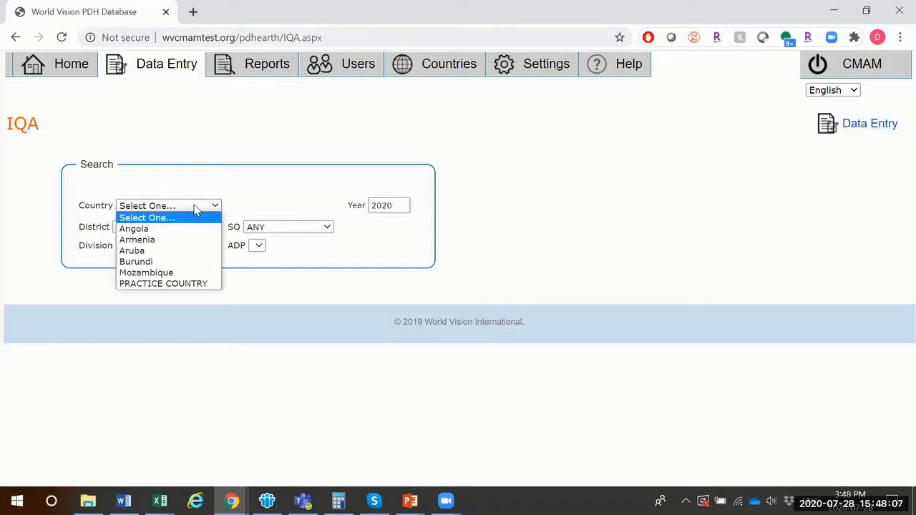
{"action": "left_click", "coordinate": [176, 262]}
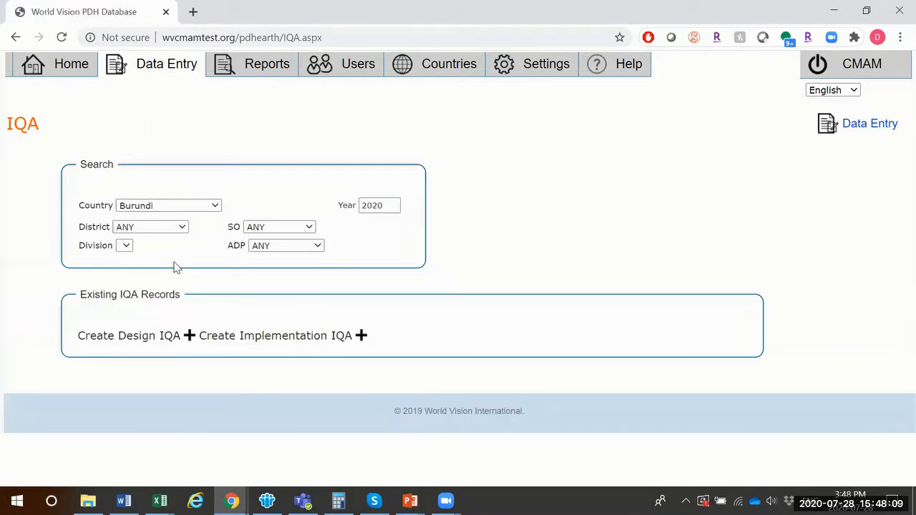
- Set both the district and division to DataUploader and choose bayaga as the site
{"action": "left_click", "coordinate": [172, 227]}
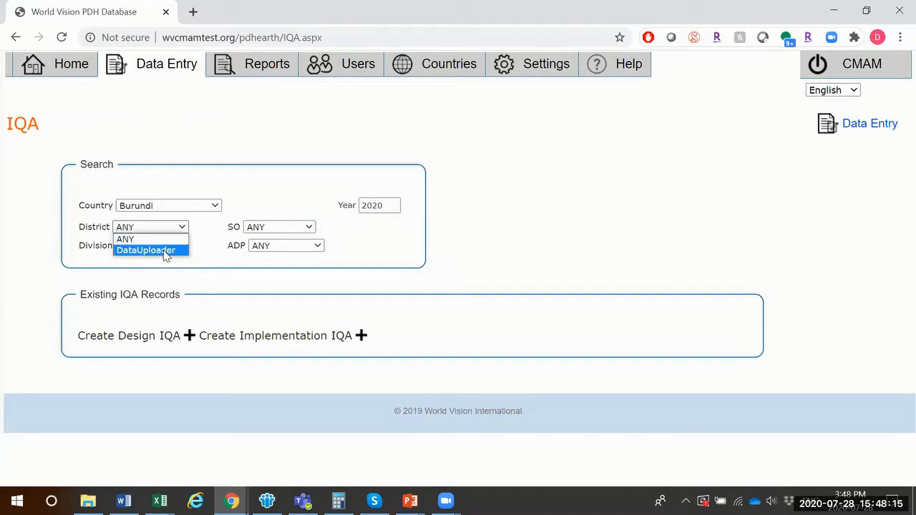
{"action": "left_click", "coordinate": [164, 252]}
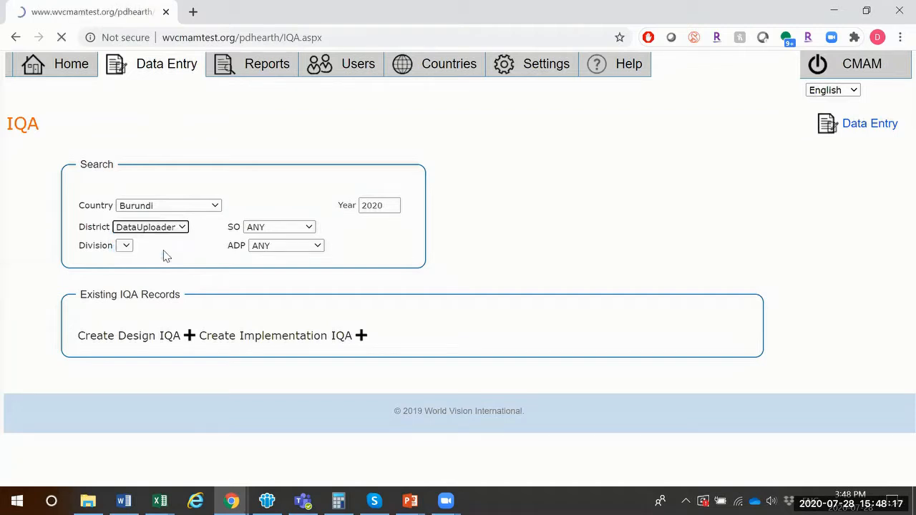
{"action": "left_click", "coordinate": [157, 247]}
{"action": "left_click", "coordinate": [152, 270]}
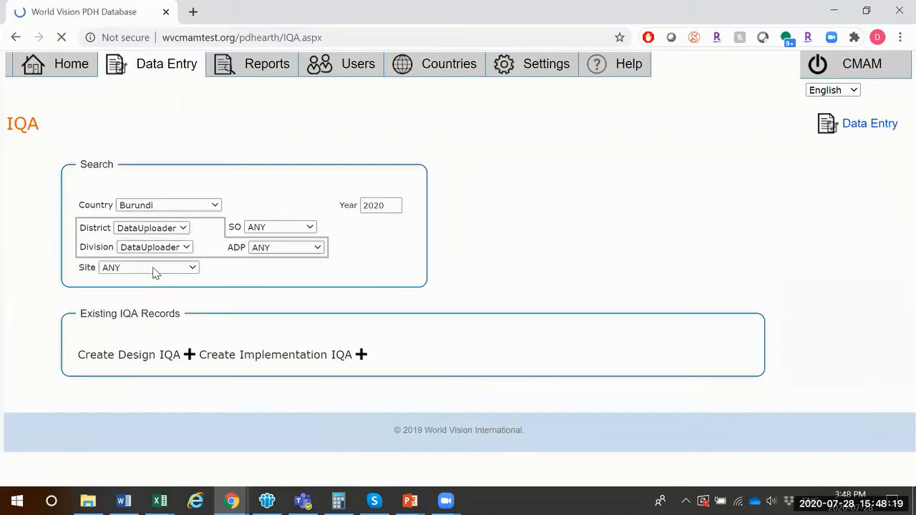
{"action": "left_click", "coordinate": [154, 268]}
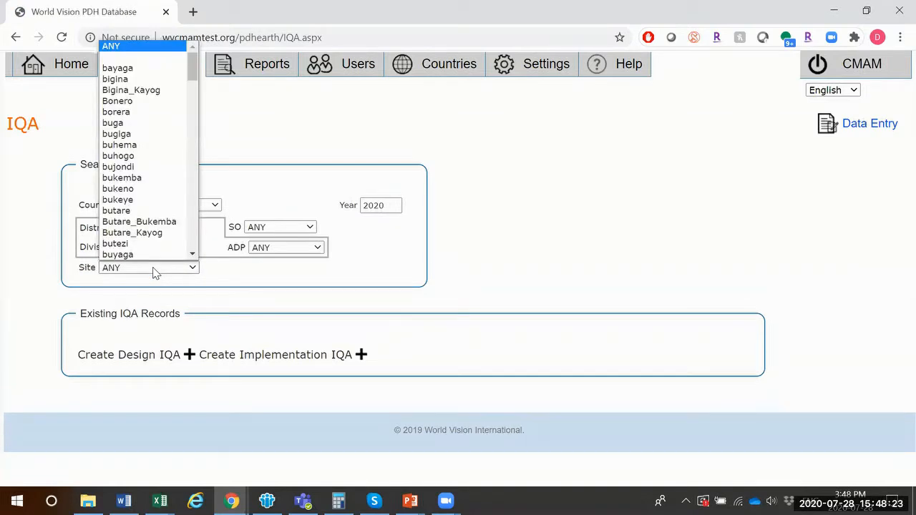
{"action": "left_click", "coordinate": [134, 70]}
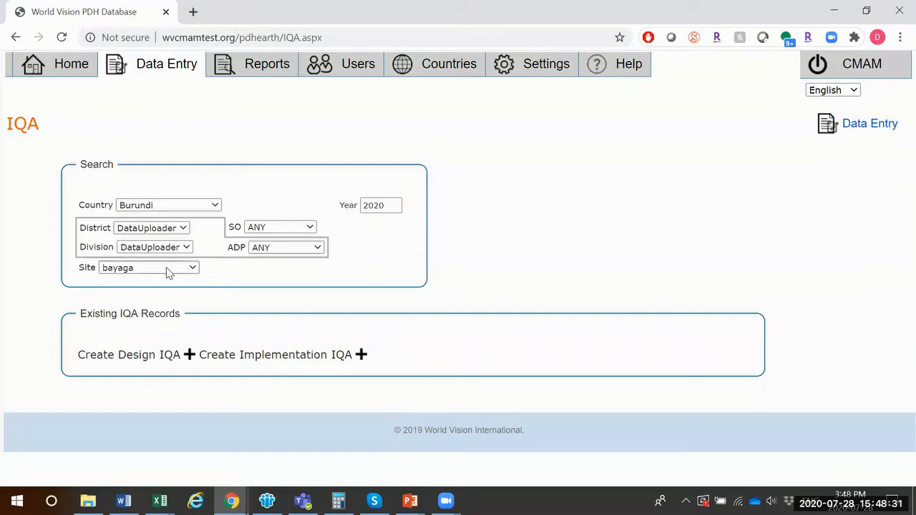
- Select MCNE project as the ADP for the 2020 IQA search
{"action": "left_click", "coordinate": [374, 206]}
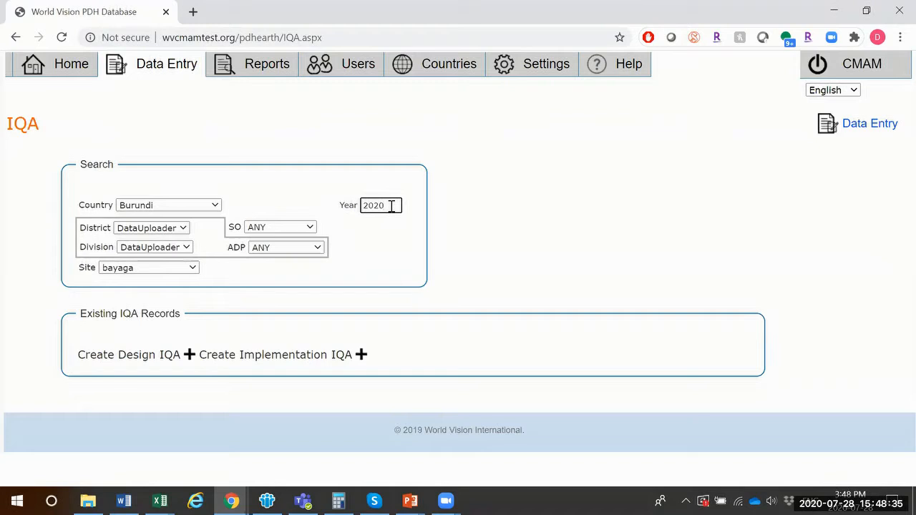
{"action": "left_click", "coordinate": [297, 249]}
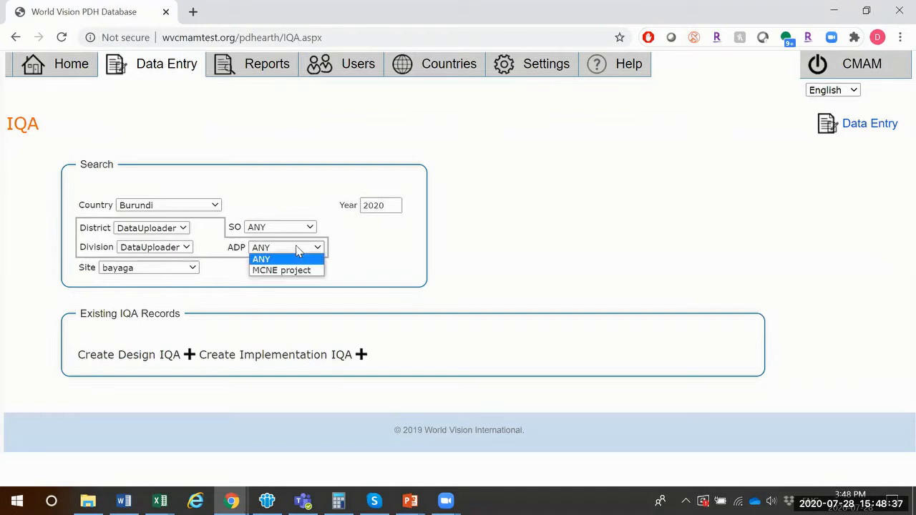
{"action": "left_click", "coordinate": [291, 271]}
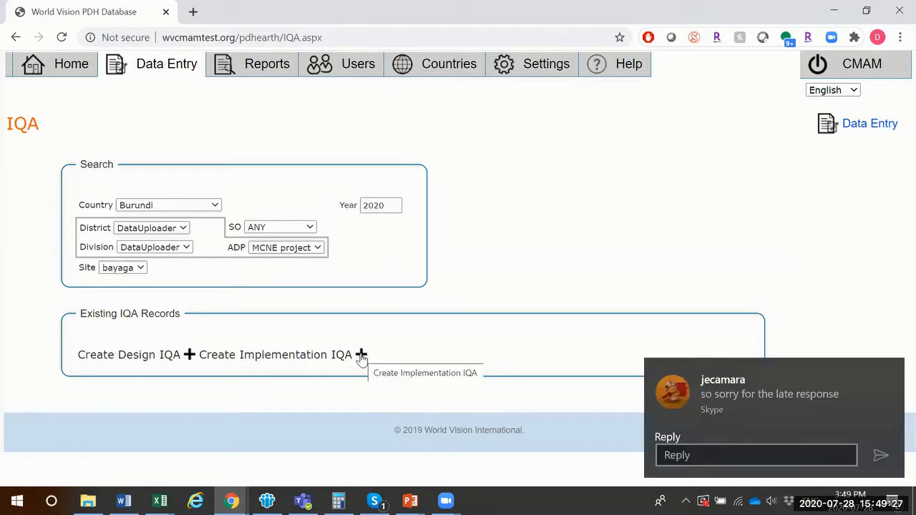
- Dismiss the chat notification and create an Implementation IQA record for the selected site
{"action": "left_click", "coordinate": [892, 373]}
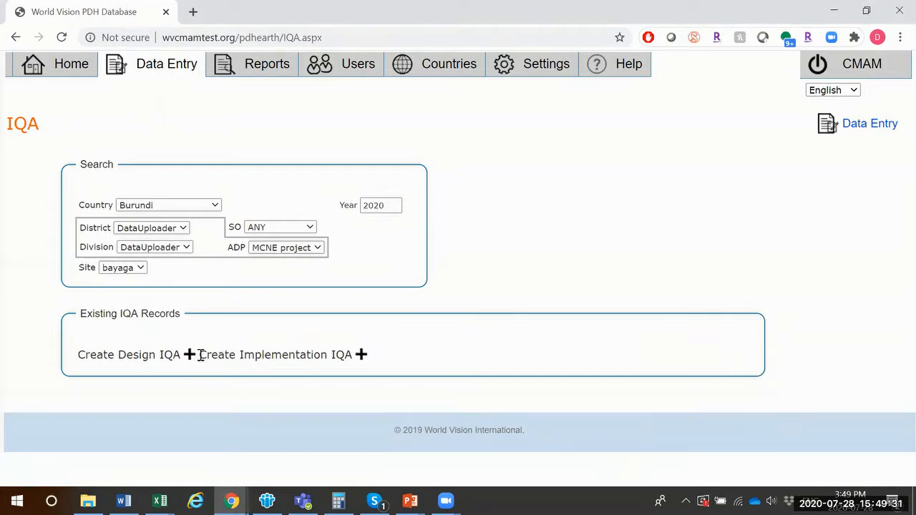
{"action": "left_click", "coordinate": [360, 356]}
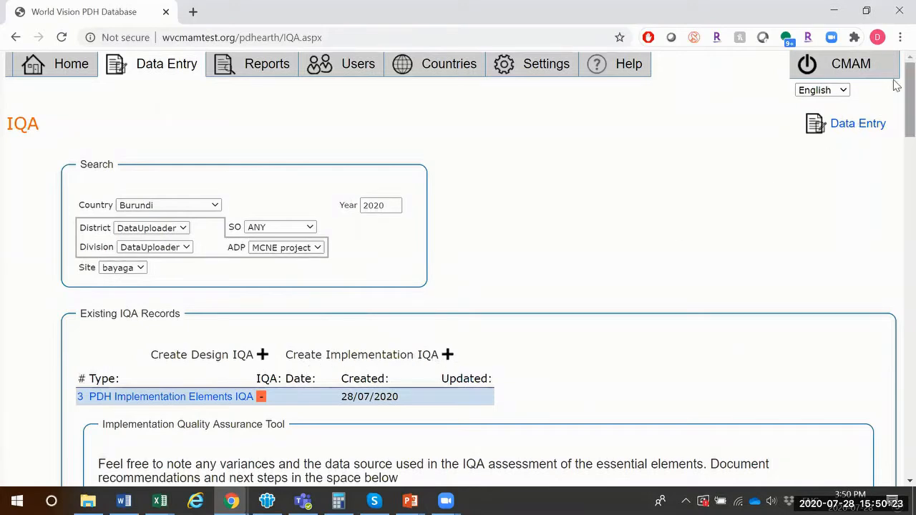
{"action": "scroll", "coordinate": [894, 118], "scroll_direction": "down", "scroll_amount": 3}
{"action": "scroll", "coordinate": [894, 122], "scroll_direction": "down", "scroll_amount": 2}
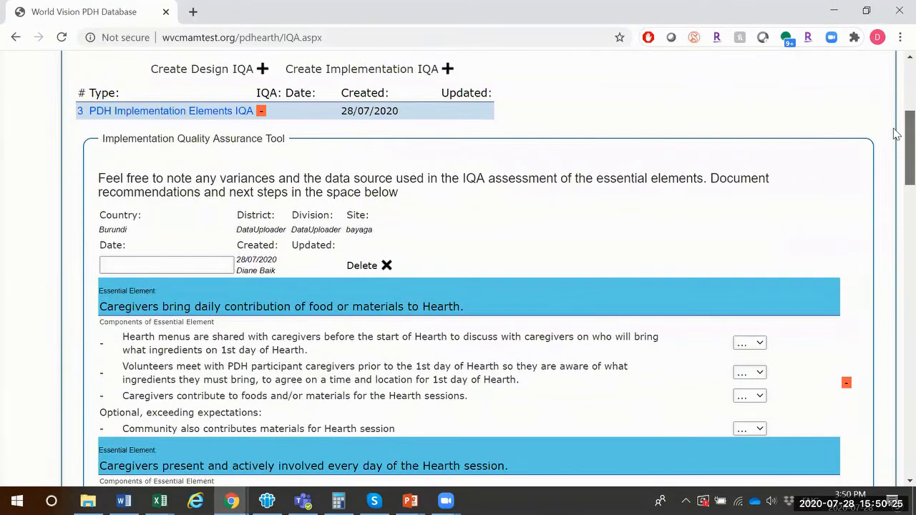
{"action": "scroll", "coordinate": [895, 135], "scroll_direction": "down", "scroll_amount": 1}
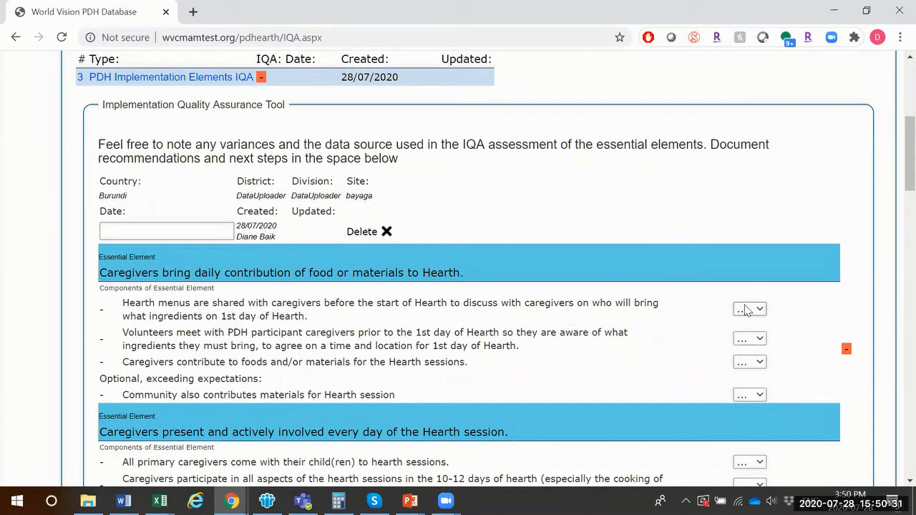
- Examine the date calendar, site details and essential elements of the Implementation Quality Assurance Tool form
{"action": "left_click", "coordinate": [194, 225]}
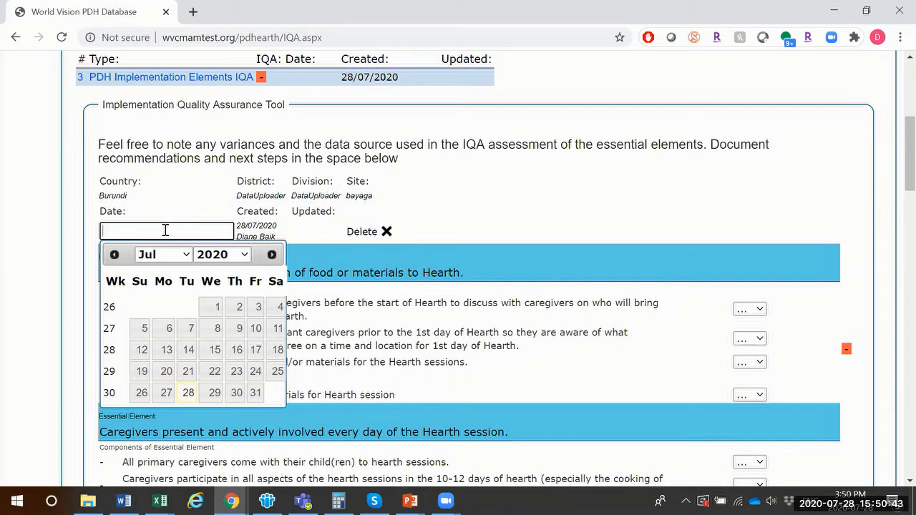
{"action": "left_click", "coordinate": [537, 188]}
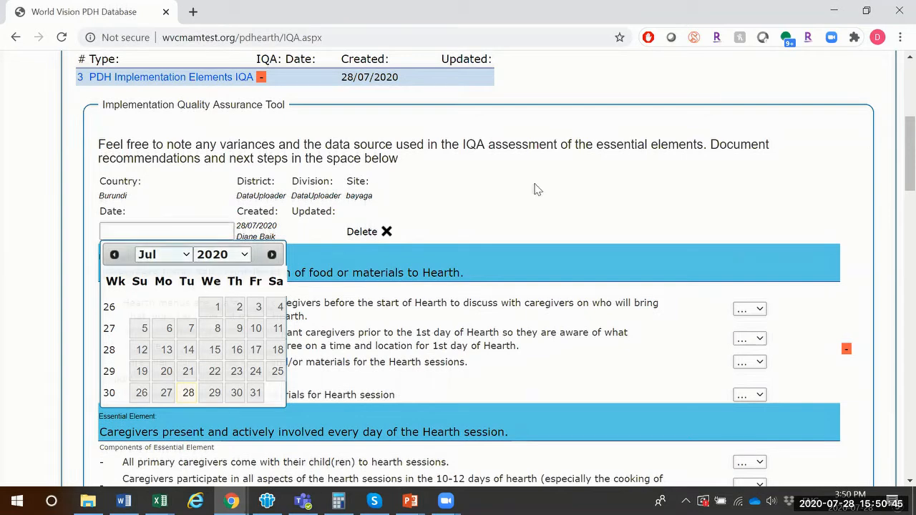
{"action": "scroll", "coordinate": [896, 147], "scroll_direction": "up", "scroll_amount": 3}
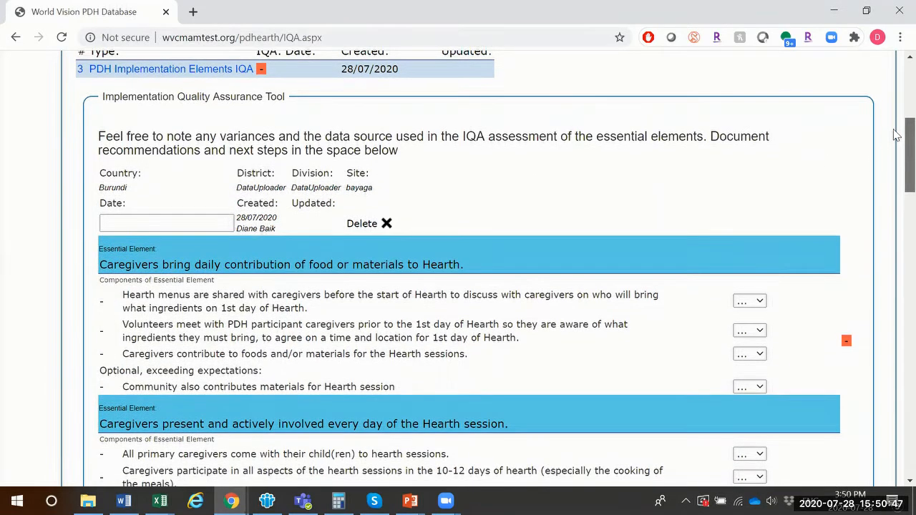
{"action": "scroll", "coordinate": [487, 265], "scroll_direction": "up", "scroll_amount": 5}
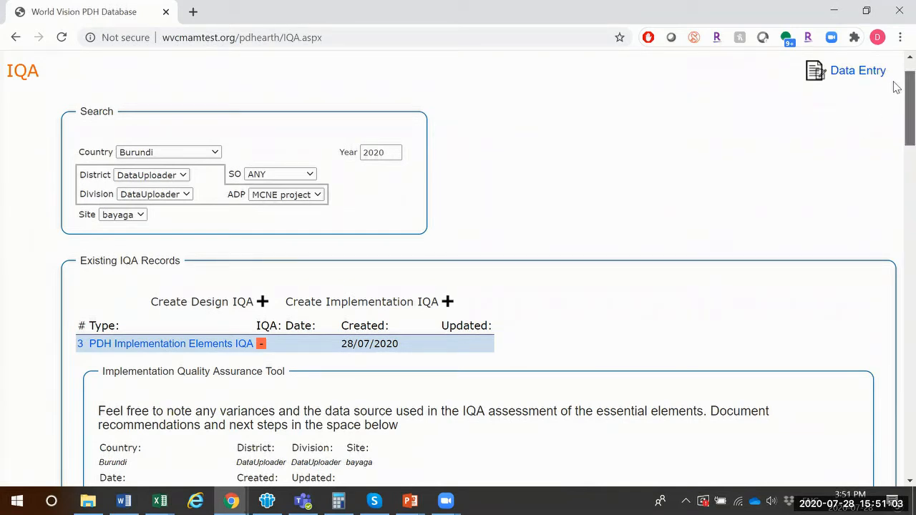
{"action": "scroll", "coordinate": [896, 116], "scroll_direction": "down", "scroll_amount": 1}
{"action": "scroll", "coordinate": [895, 129], "scroll_direction": "down", "scroll_amount": 6}
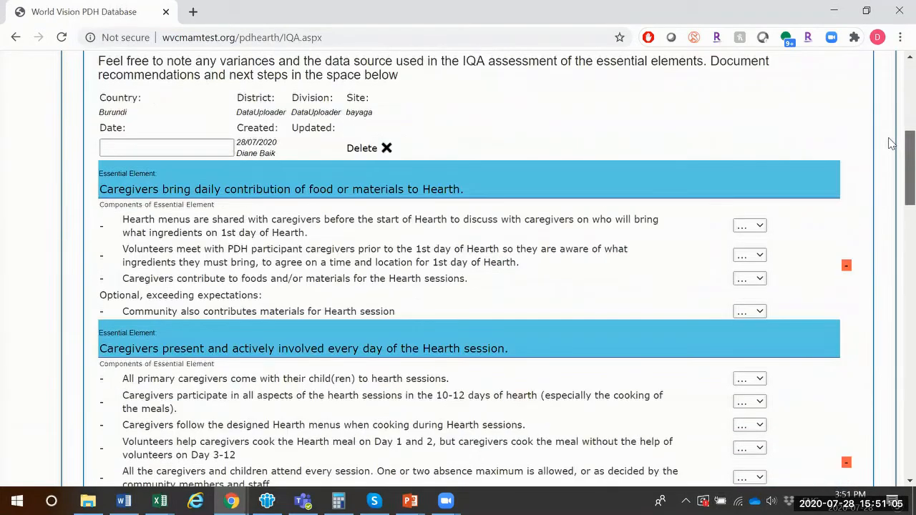
{"action": "scroll", "coordinate": [888, 149], "scroll_direction": "down", "scroll_amount": 1}
{"action": "scroll", "coordinate": [108, 136], "scroll_direction": "down", "scroll_amount": 1}
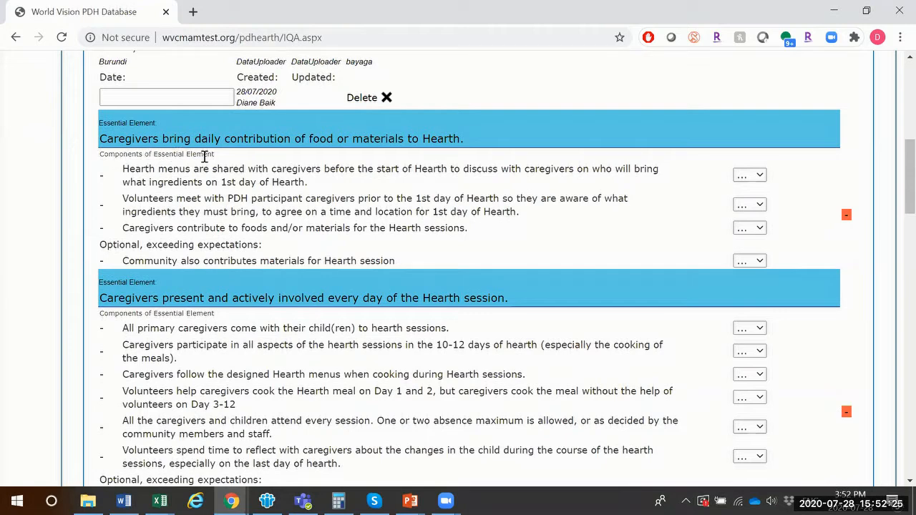
- Answer the daily food or materials contribution components Yes, Yes and No, and the optional community contribution Yes
{"action": "left_click", "coordinate": [756, 176]}
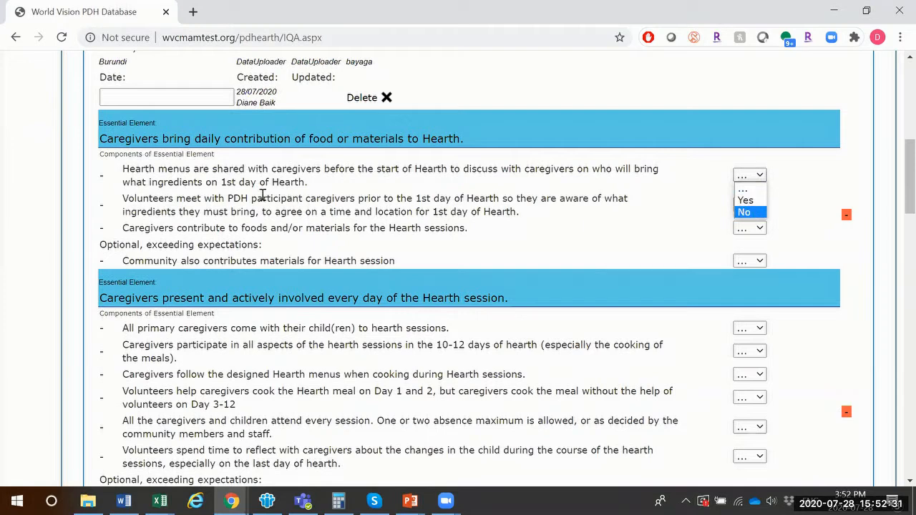
{"action": "left_click", "coordinate": [142, 194]}
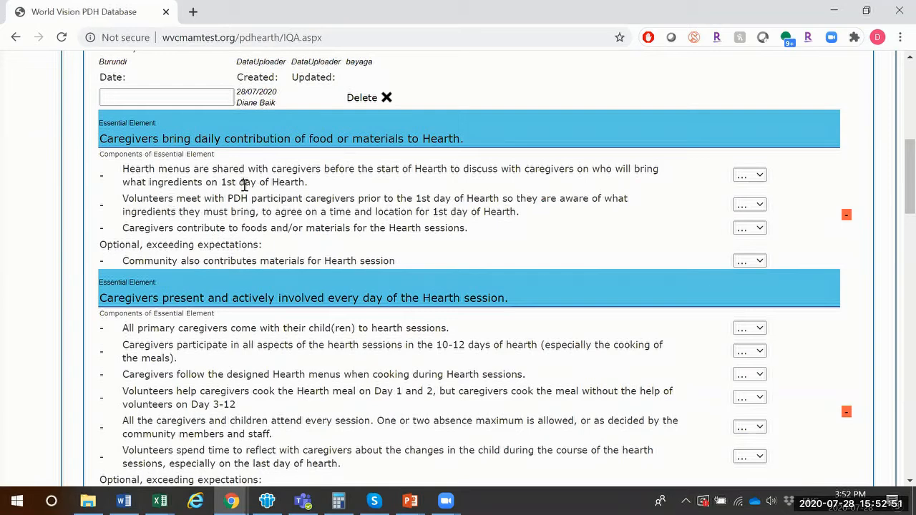
{"action": "left_click", "coordinate": [748, 177]}
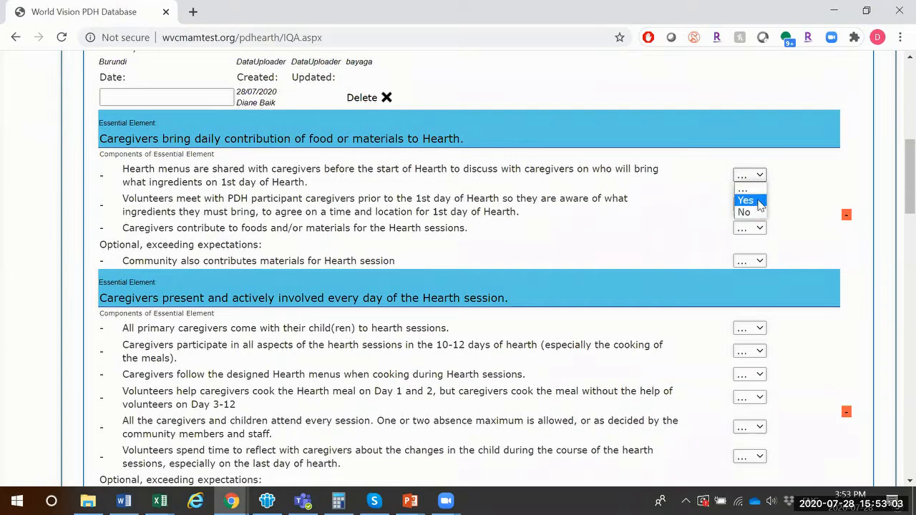
{"action": "left_click", "coordinate": [760, 205]}
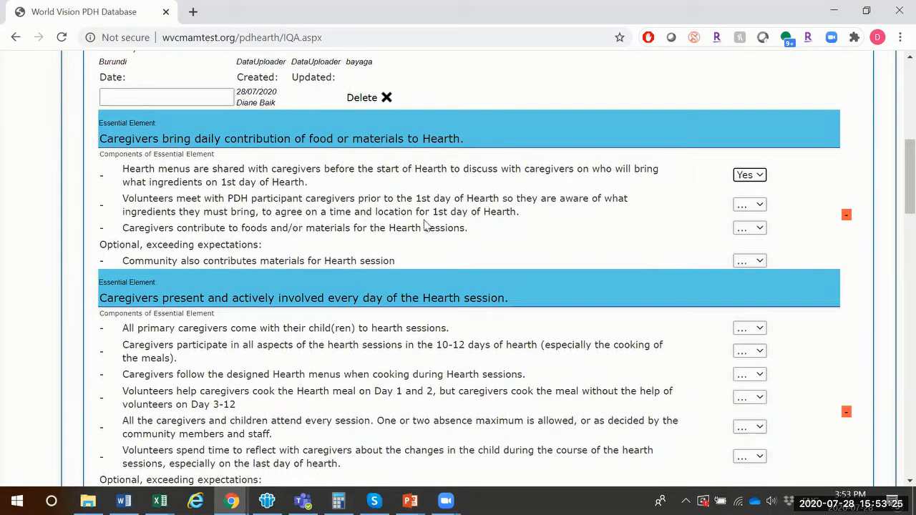
{"action": "left_click", "coordinate": [751, 205]}
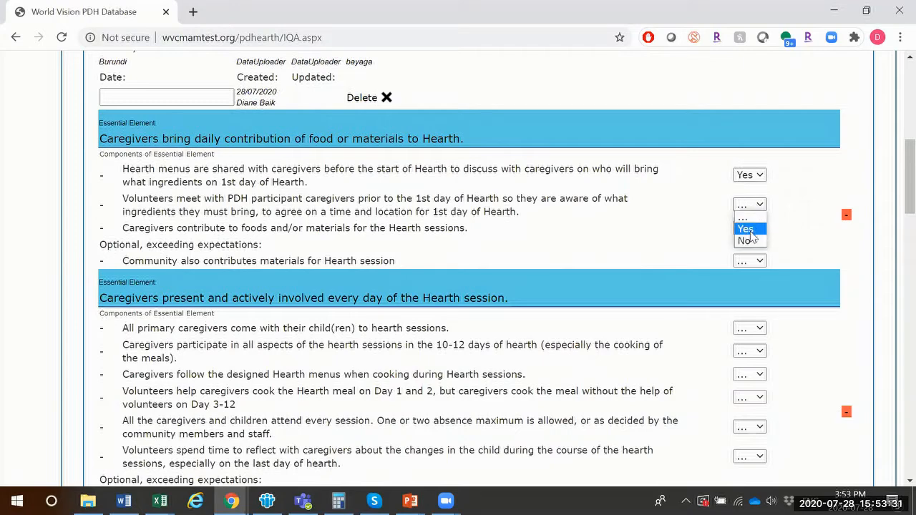
{"action": "left_click", "coordinate": [746, 229]}
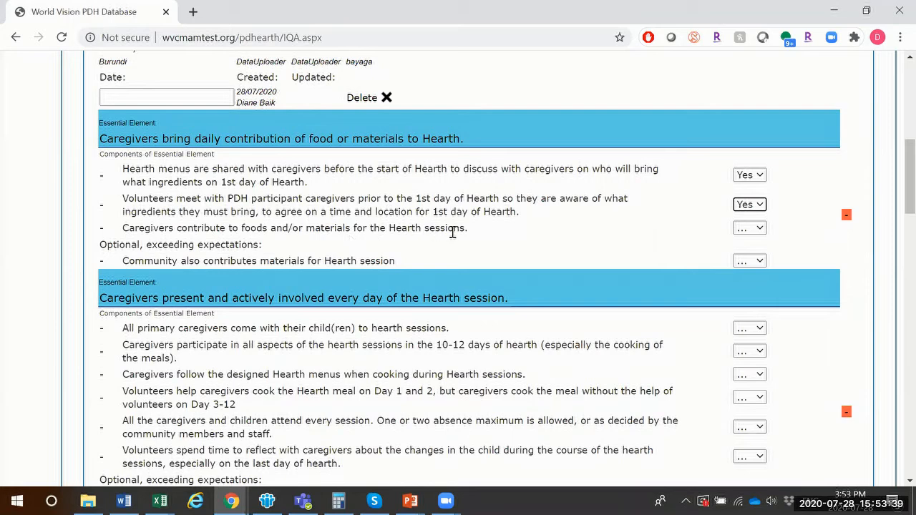
{"action": "left_click", "coordinate": [757, 230]}
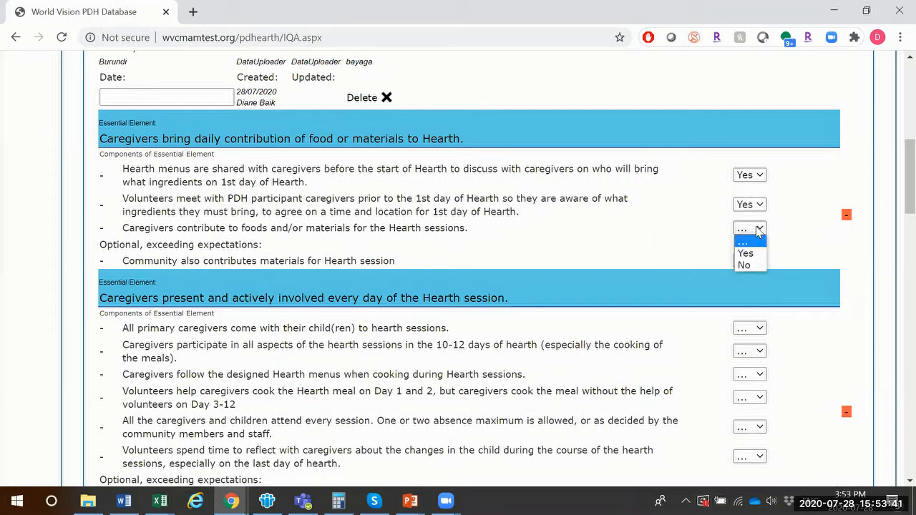
{"action": "left_click", "coordinate": [748, 266]}
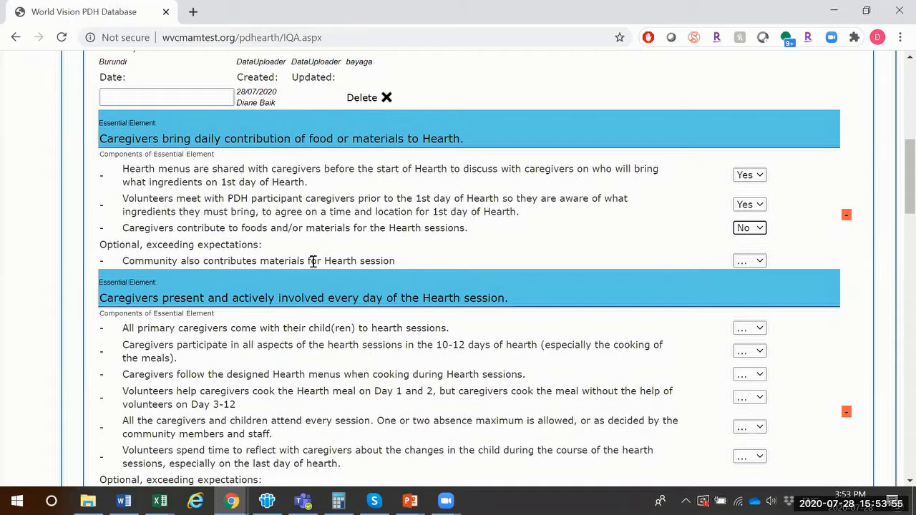
{"action": "left_click", "coordinate": [742, 264]}
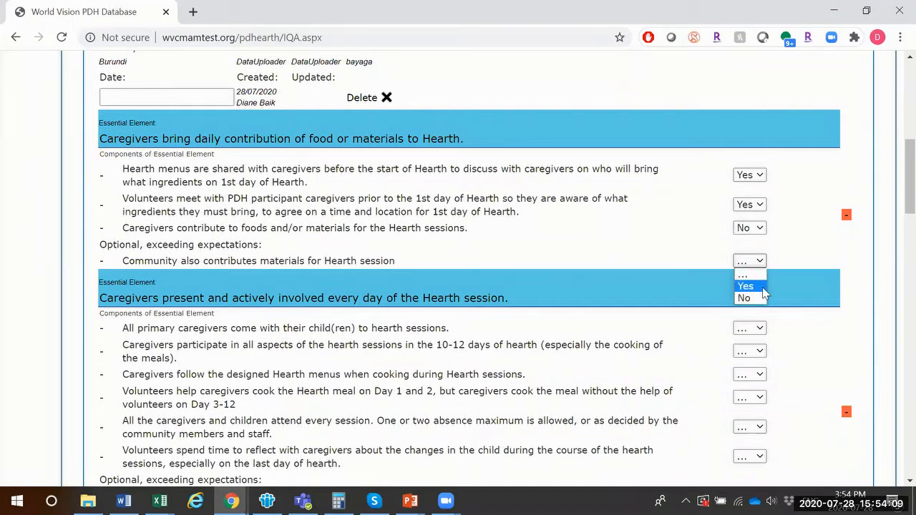
{"action": "left_click", "coordinate": [763, 286]}
- Answer Yes for caregivers coming with their children, Yes for participating in all session aspects, and No for following the designed Hearth menus
{"action": "scroll", "coordinate": [904, 175], "scroll_direction": "down", "scroll_amount": 3}
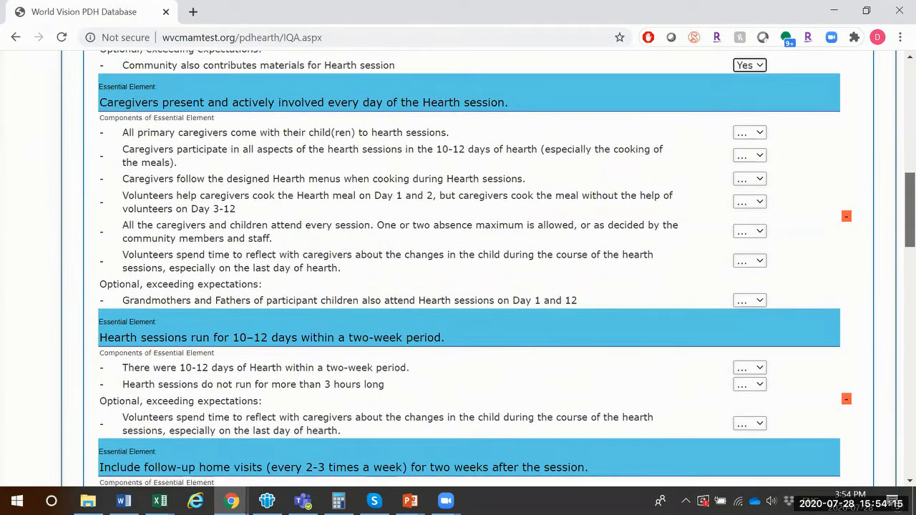
{"action": "scroll", "coordinate": [896, 236], "scroll_direction": "down", "scroll_amount": 3}
{"action": "scroll", "coordinate": [896, 401], "scroll_direction": "down", "scroll_amount": 16}
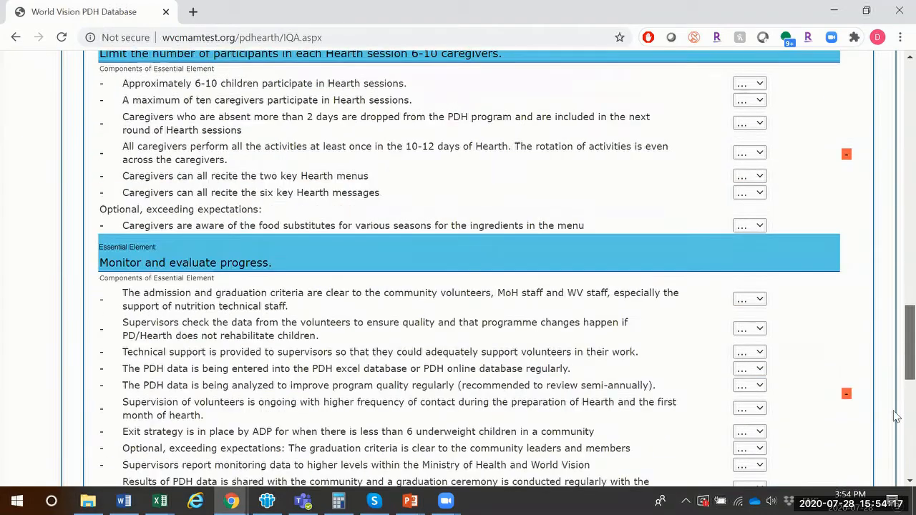
{"action": "scroll", "coordinate": [897, 222], "scroll_direction": "up", "scroll_amount": 20}
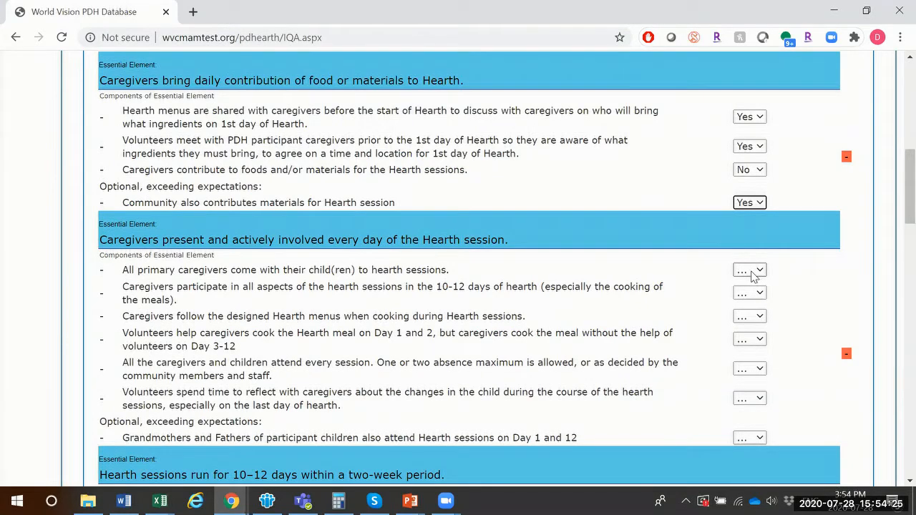
{"action": "left_click", "coordinate": [753, 276]}
{"action": "left_click", "coordinate": [748, 295]}
{"action": "left_click", "coordinate": [749, 292]}
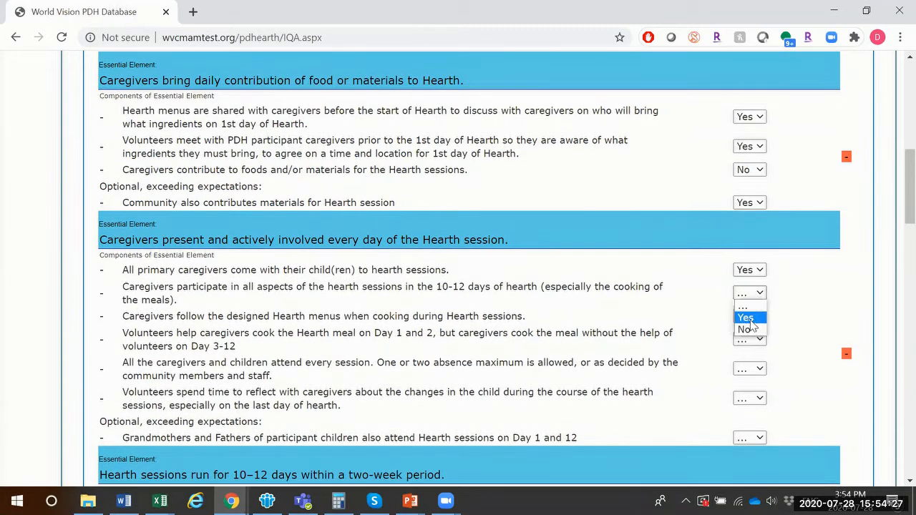
{"action": "left_click", "coordinate": [748, 316]}
{"action": "left_click", "coordinate": [751, 317]}
{"action": "left_click", "coordinate": [745, 354]}
- Answer volunteers' cooking help Yes, full attendance No, volunteer reflection with caregivers Yes, and the optional attendance of grandmothers and fathers No
{"action": "left_click", "coordinate": [752, 340]}
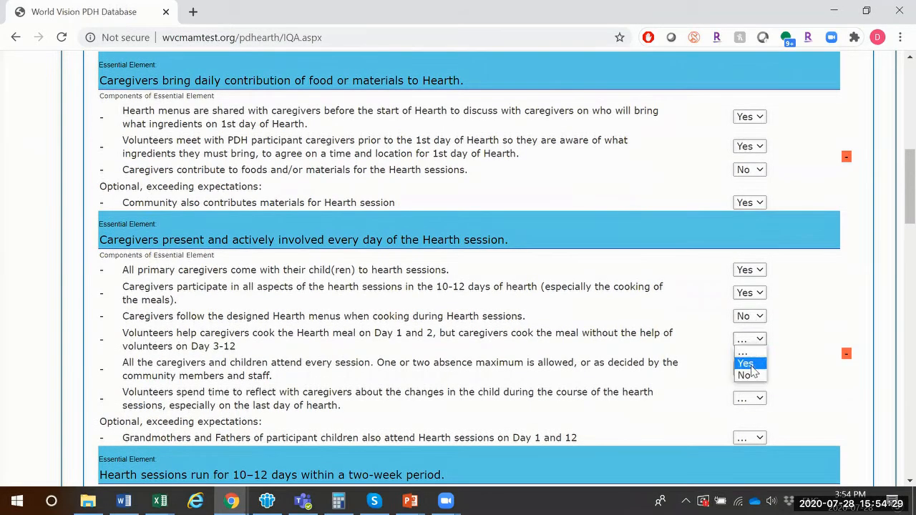
{"action": "left_click", "coordinate": [748, 362]}
{"action": "left_click", "coordinate": [753, 369]}
{"action": "left_click", "coordinate": [744, 405]}
{"action": "left_click", "coordinate": [752, 399]}
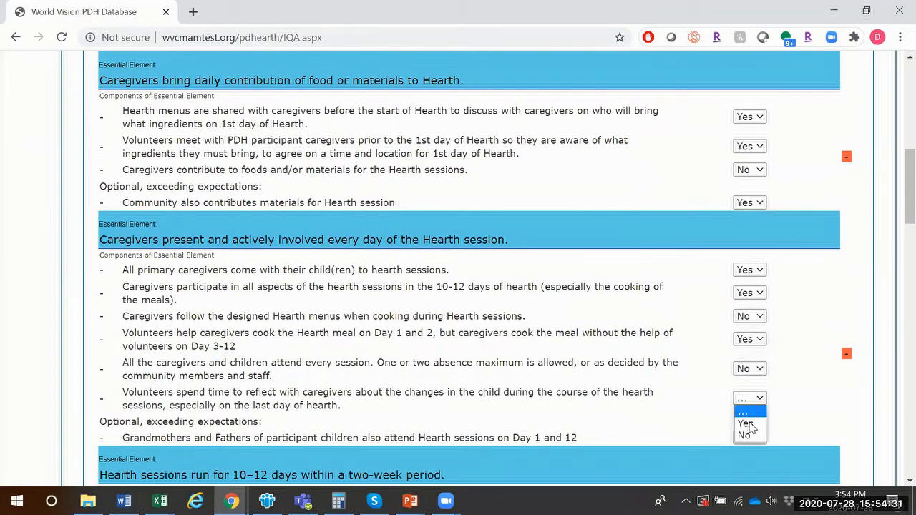
{"action": "left_click", "coordinate": [747, 422]}
{"action": "left_click", "coordinate": [751, 438]}
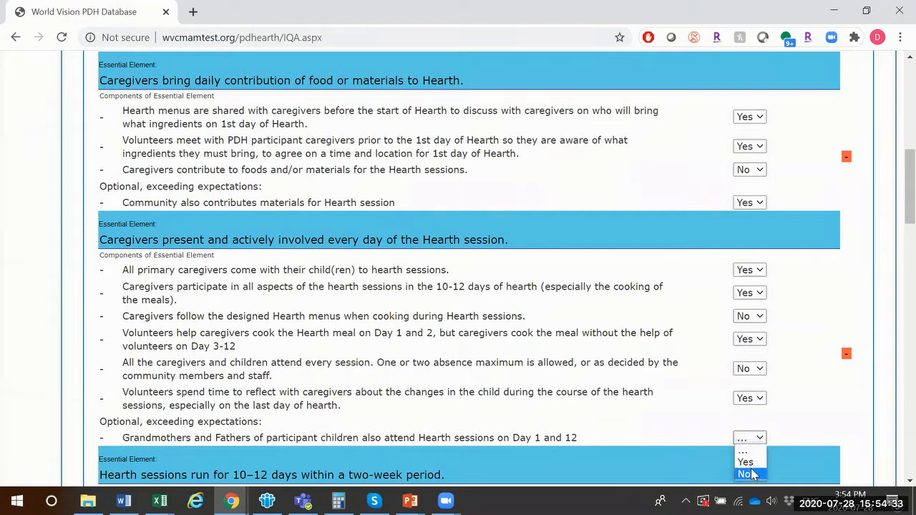
{"action": "left_click", "coordinate": [753, 474]}
- Answer Yes for 10-12 Hearth days within two weeks, No for the 3-hour session limit, and No for the optional volunteer reflection
{"action": "scroll", "coordinate": [896, 203], "scroll_direction": "down", "scroll_amount": 5}
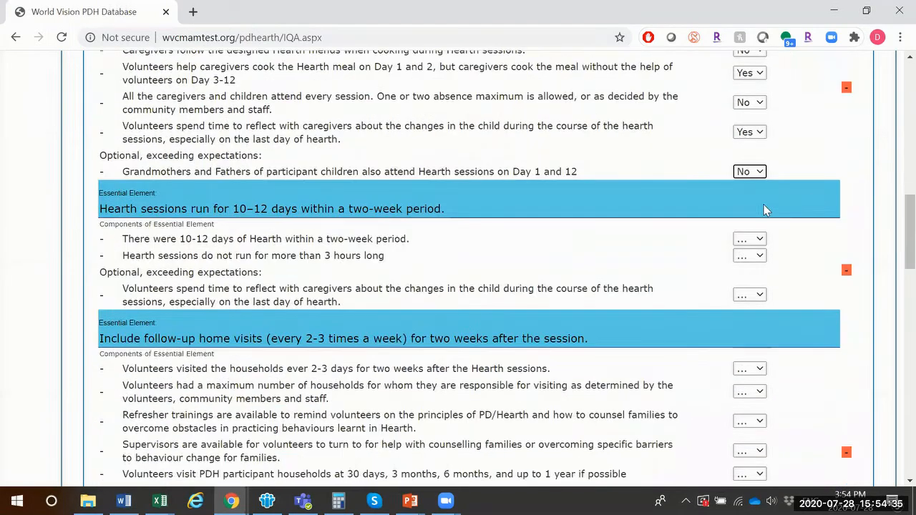
{"action": "left_click", "coordinate": [749, 239]}
{"action": "left_click", "coordinate": [746, 263]}
{"action": "left_click", "coordinate": [749, 255]}
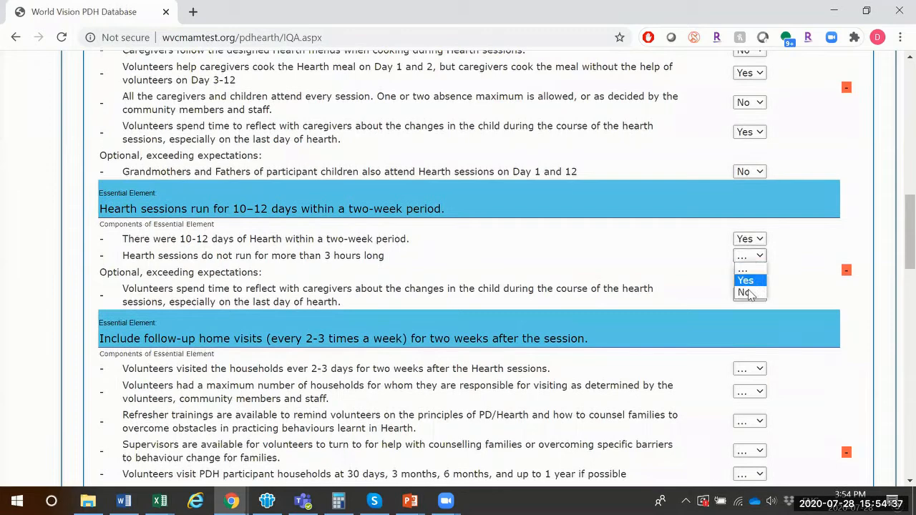
{"action": "left_click", "coordinate": [748, 292]}
{"action": "left_click", "coordinate": [749, 295]}
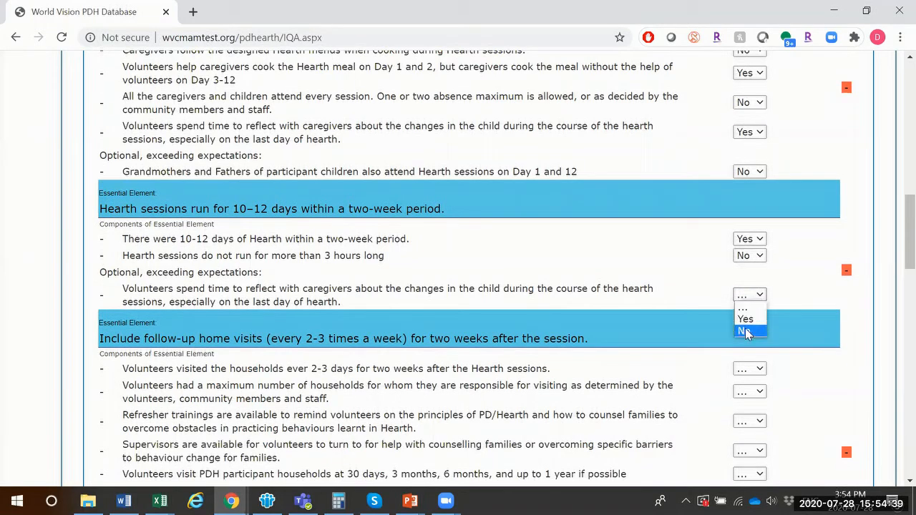
{"action": "left_click", "coordinate": [749, 334]}
- Under follow-up home visits, answer household visits every 2-3 days No, maximum number of households per volunteer Yes, and refresher trainings Yes
{"action": "scroll", "coordinate": [896, 250], "scroll_direction": "down", "scroll_amount": 1}
{"action": "scroll", "coordinate": [896, 250], "scroll_direction": "down", "scroll_amount": 3}
{"action": "left_click", "coordinate": [751, 184]}
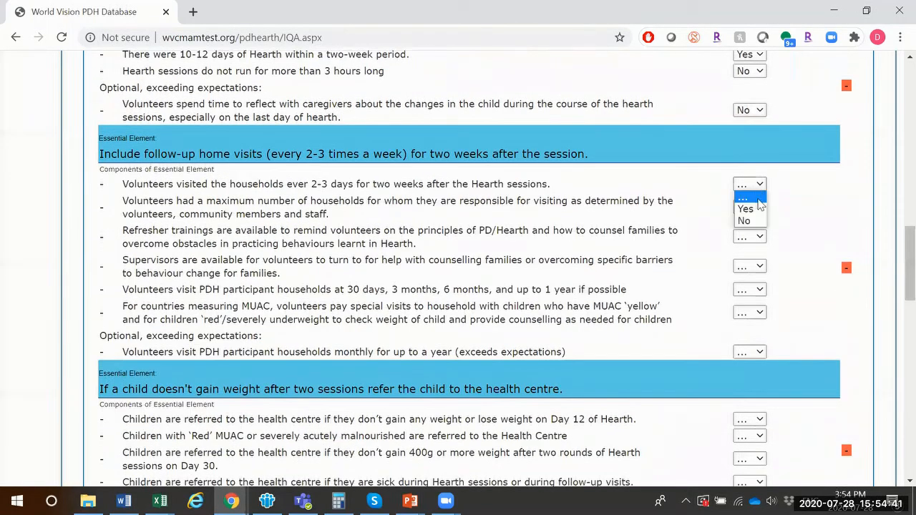
{"action": "left_click", "coordinate": [758, 222]}
{"action": "left_click", "coordinate": [760, 209]}
{"action": "left_click", "coordinate": [751, 231]}
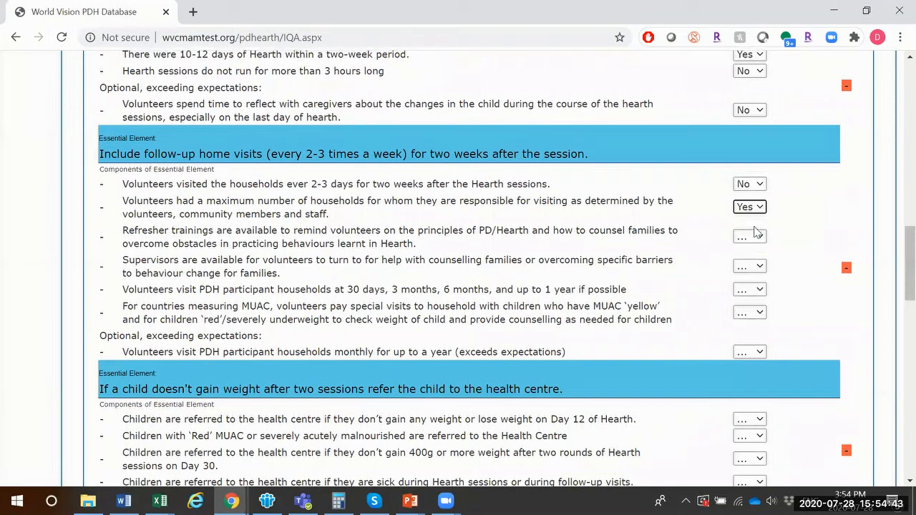
{"action": "left_click", "coordinate": [754, 236]}
{"action": "left_click", "coordinate": [745, 262]}
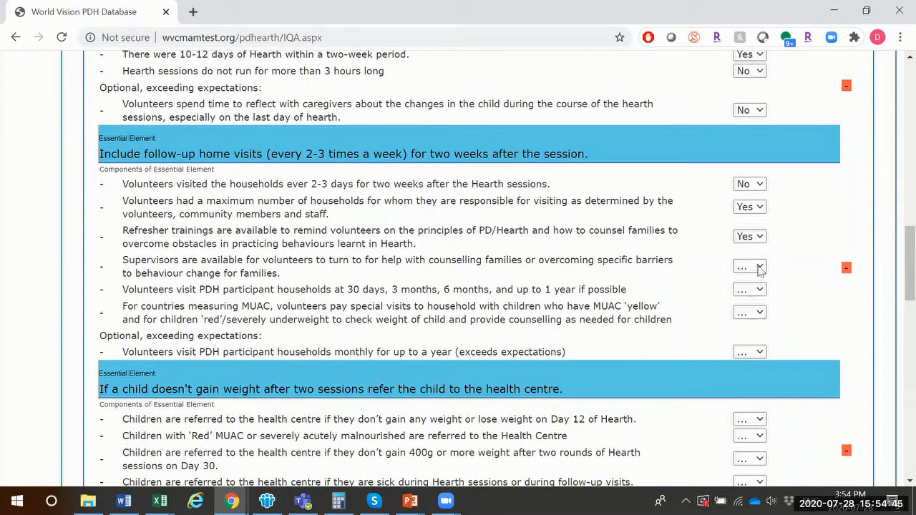
- Answer Yes for supervisor availability, household visits from 30 days to 1 year, and special MUAC visits, and No for optional monthly visits
{"action": "left_click", "coordinate": [758, 266]}
{"action": "left_click", "coordinate": [755, 294]}
{"action": "left_click", "coordinate": [756, 290]}
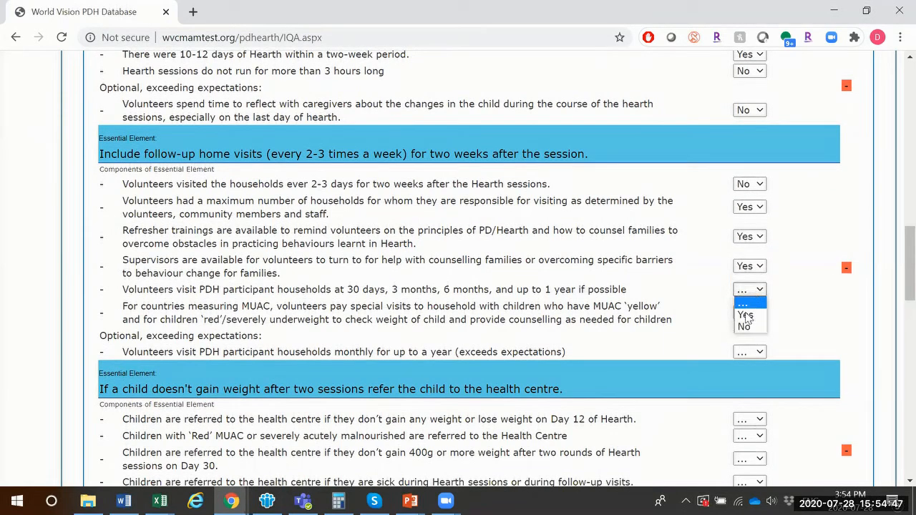
{"action": "left_click", "coordinate": [748, 315]}
{"action": "left_click", "coordinate": [748, 315]}
{"action": "left_click", "coordinate": [748, 331]}
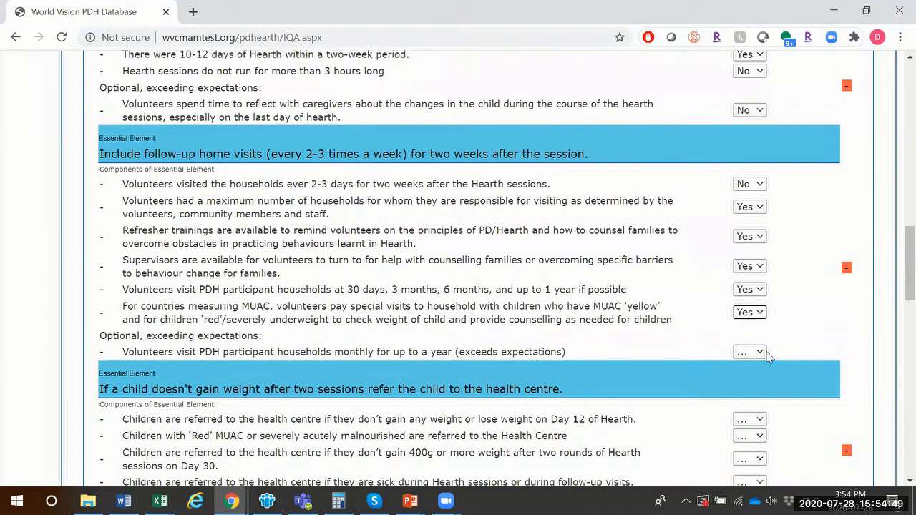
{"action": "left_click", "coordinate": [759, 353]}
{"action": "left_click", "coordinate": [748, 387]}
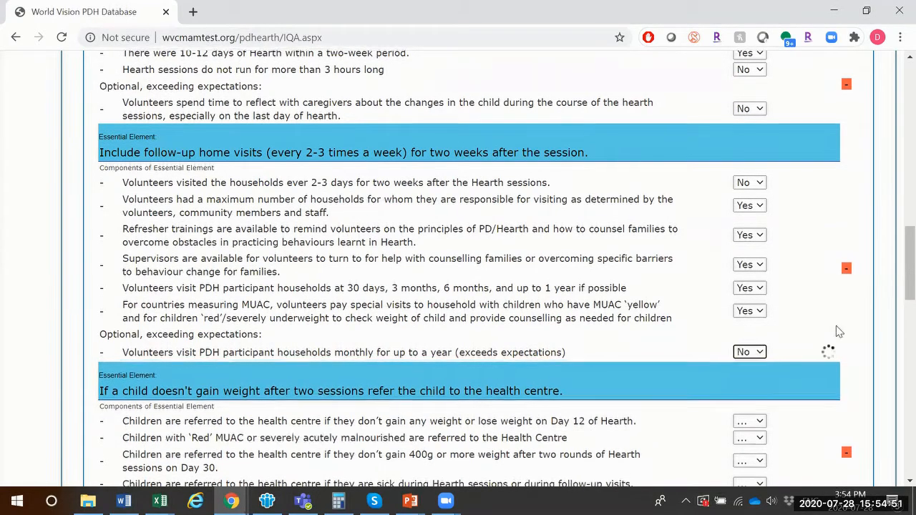
- Answer No to all four components about referring children to the health centre
{"action": "scroll", "coordinate": [810, 259], "scroll_direction": "down", "scroll_amount": 3}
{"action": "left_click", "coordinate": [749, 222]}
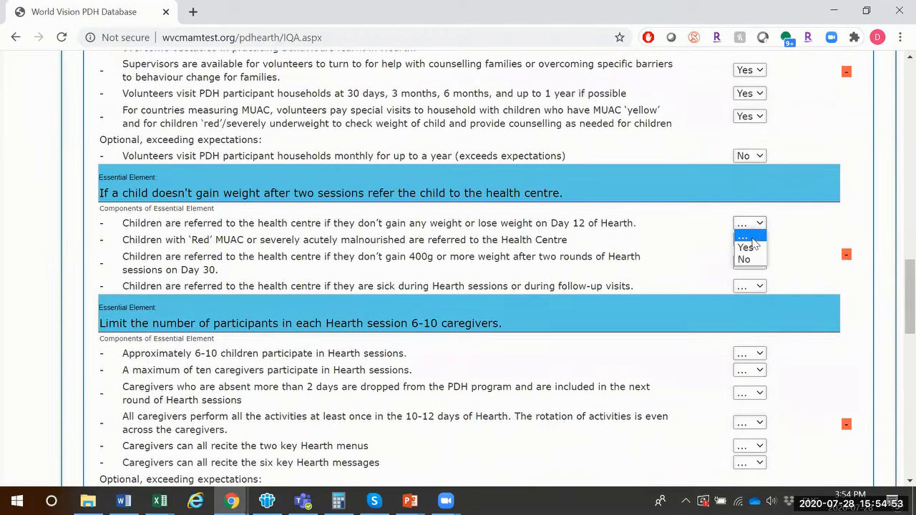
{"action": "left_click", "coordinate": [750, 256]}
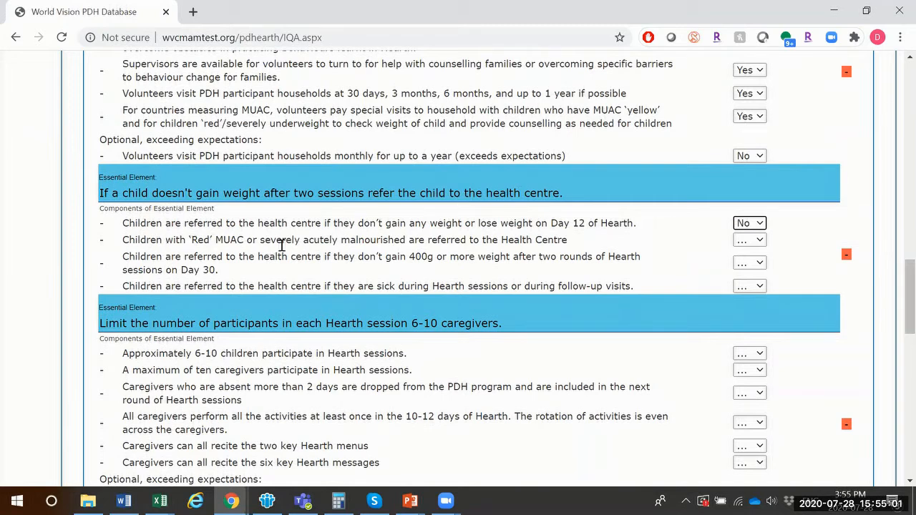
{"action": "left_click", "coordinate": [751, 241]}
{"action": "left_click", "coordinate": [745, 276]}
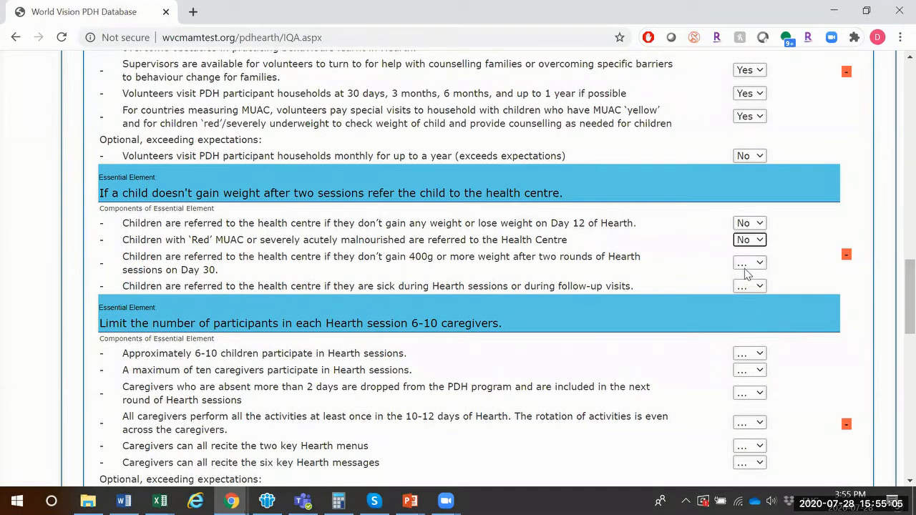
{"action": "left_click", "coordinate": [750, 262]}
{"action": "left_click", "coordinate": [739, 298]}
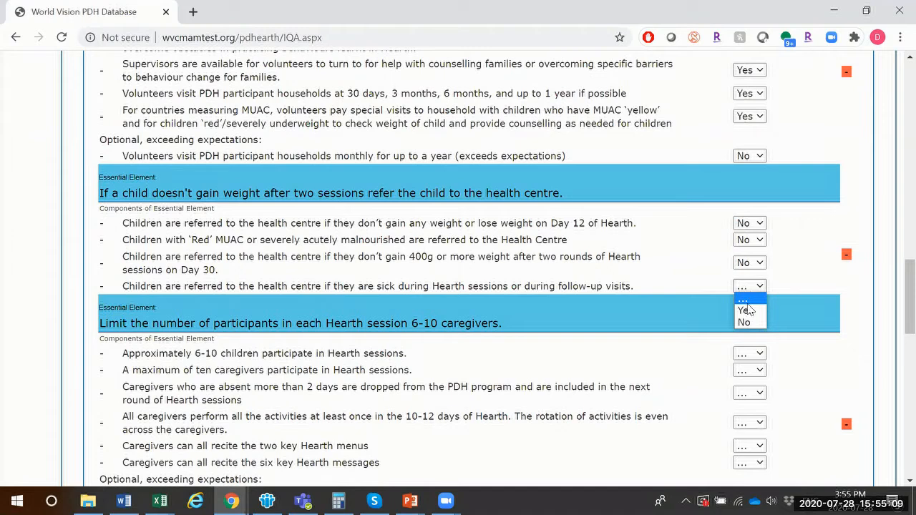
{"action": "left_click", "coordinate": [744, 323]}
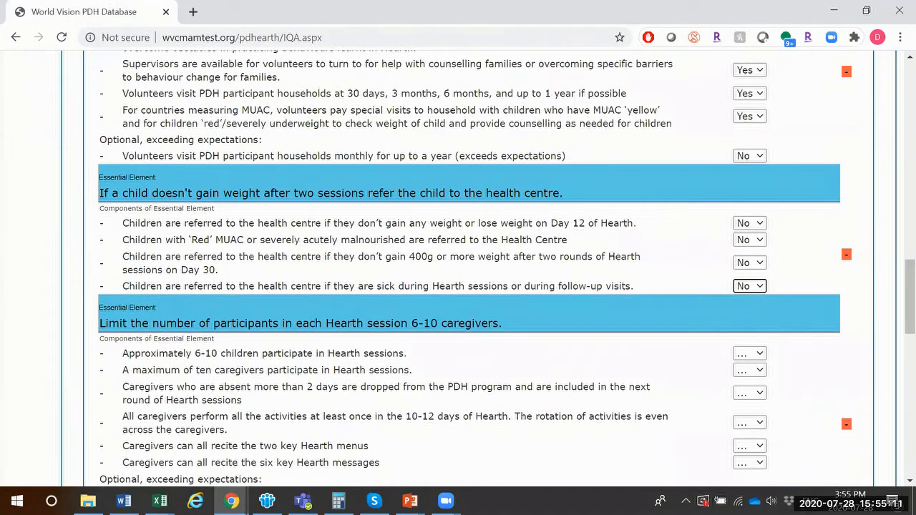
- Under the participant limit, answer 6-10 children participating Yes, a maximum of ten caregivers No, and dropping caregivers absent over 2 days No
{"action": "left_click", "coordinate": [749, 355]}
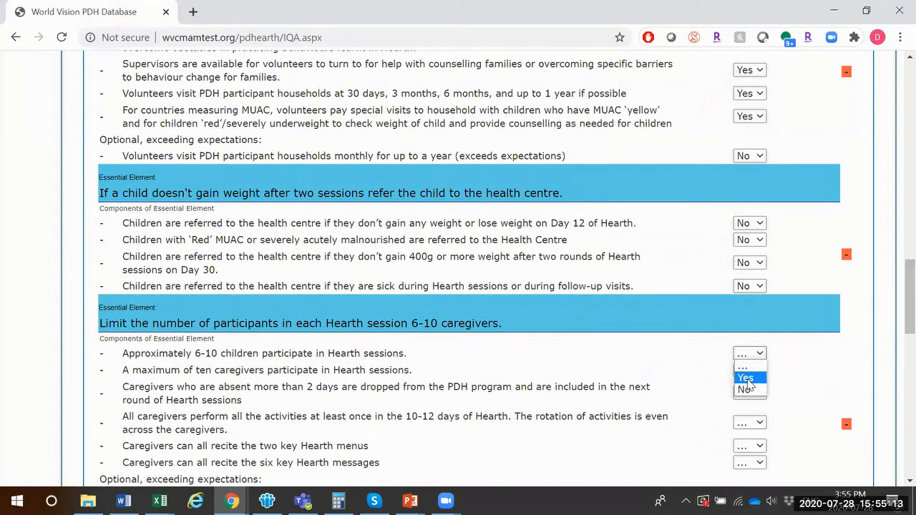
{"action": "left_click", "coordinate": [747, 378]}
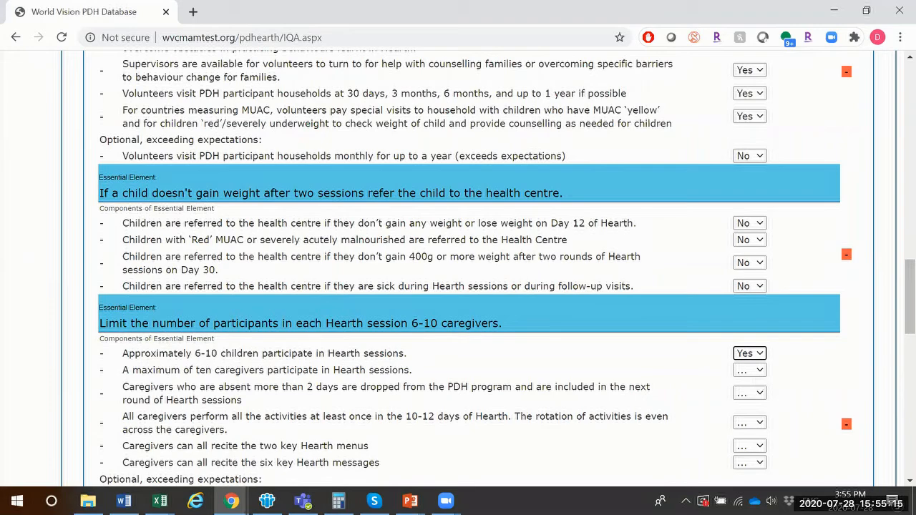
{"action": "scroll", "coordinate": [896, 297], "scroll_direction": "down", "scroll_amount": 3}
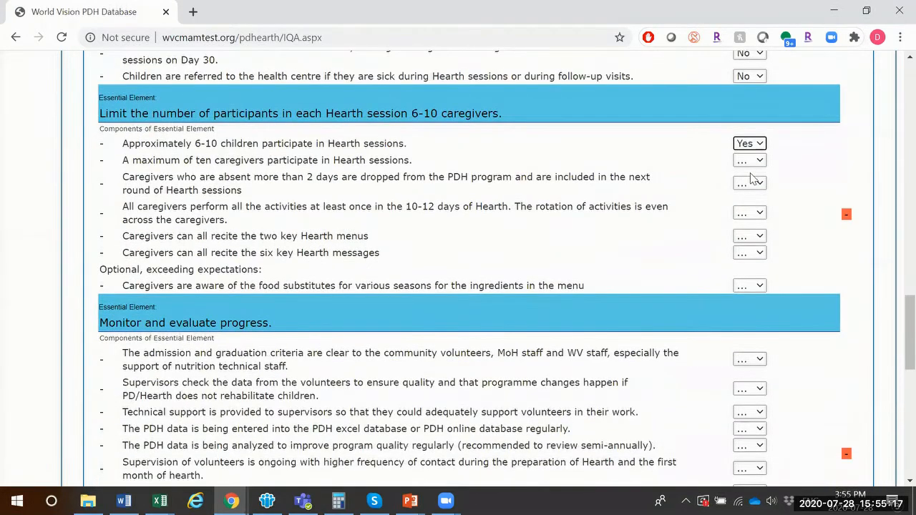
{"action": "left_click", "coordinate": [760, 167]}
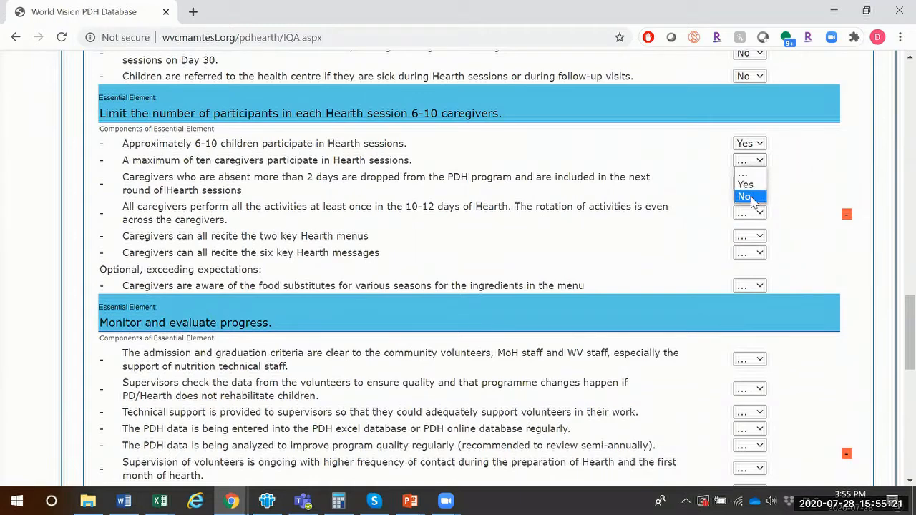
{"action": "left_click", "coordinate": [747, 197]}
{"action": "left_click", "coordinate": [758, 186]}
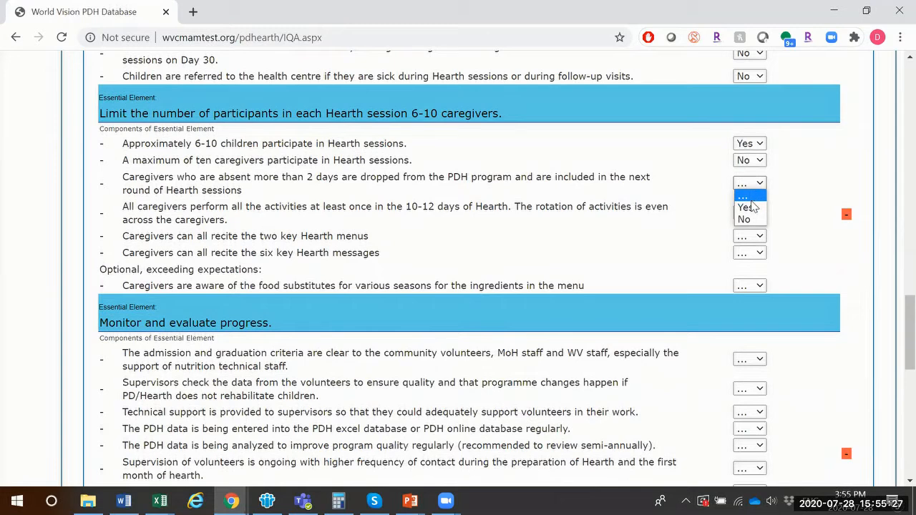
{"action": "left_click", "coordinate": [757, 219]}
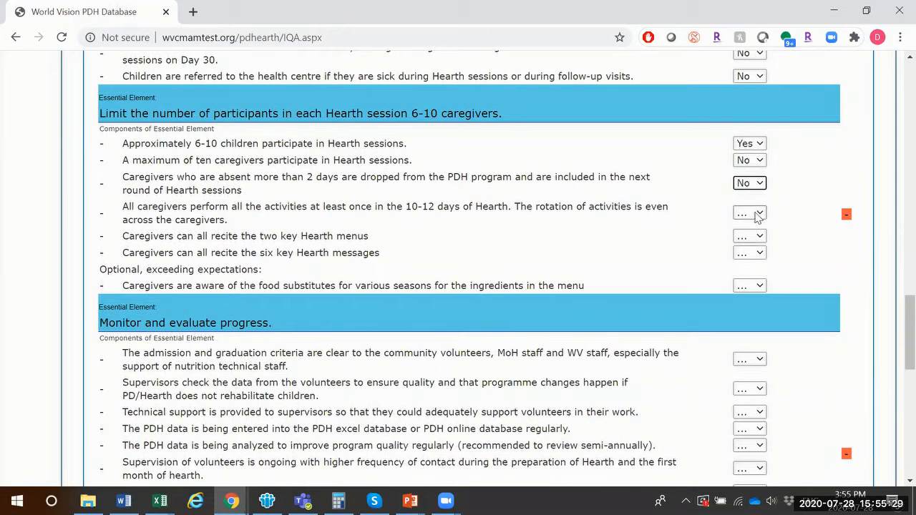
- Answer caregivers' activity rotation Yes, reciting the two menus Yes, reciting the six messages No, and optional awareness of seasonal food substitutes Yes
{"action": "left_click", "coordinate": [758, 214]}
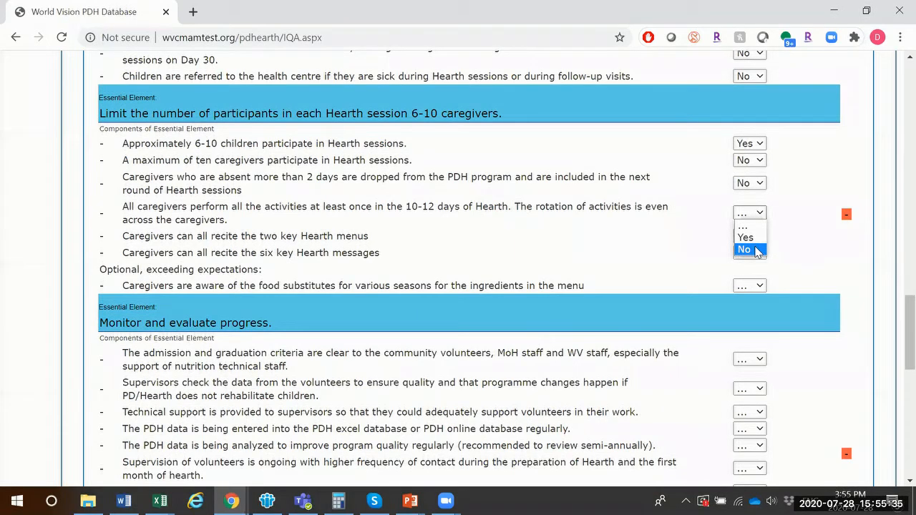
{"action": "left_click", "coordinate": [755, 237]}
{"action": "left_click", "coordinate": [755, 236]}
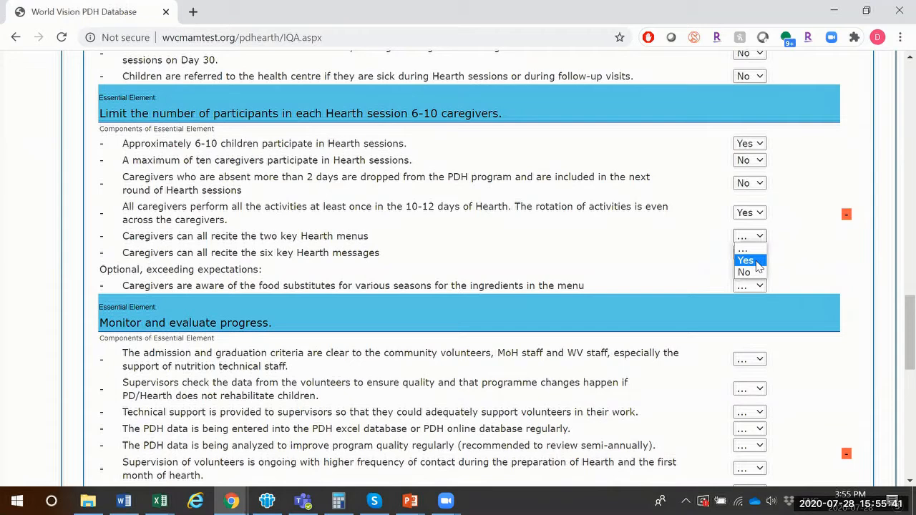
{"action": "left_click", "coordinate": [745, 260]}
{"action": "left_click", "coordinate": [757, 254]}
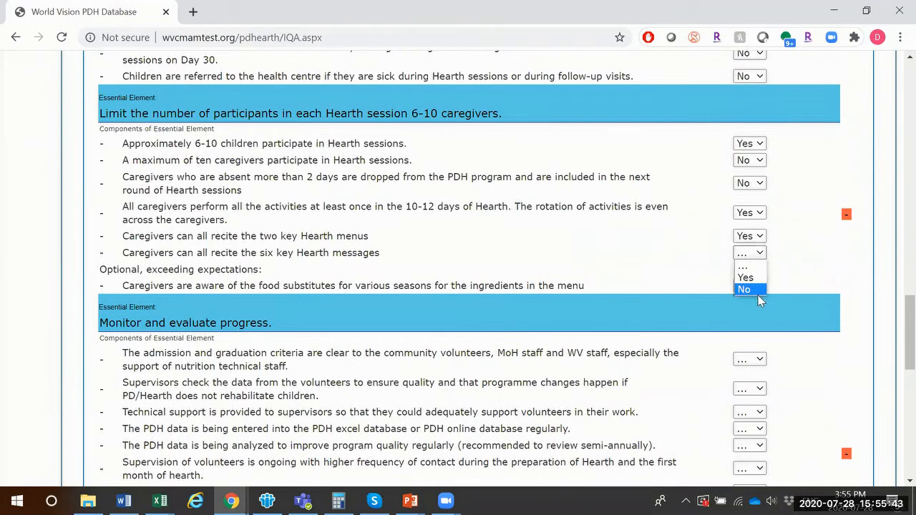
{"action": "left_click", "coordinate": [763, 292]}
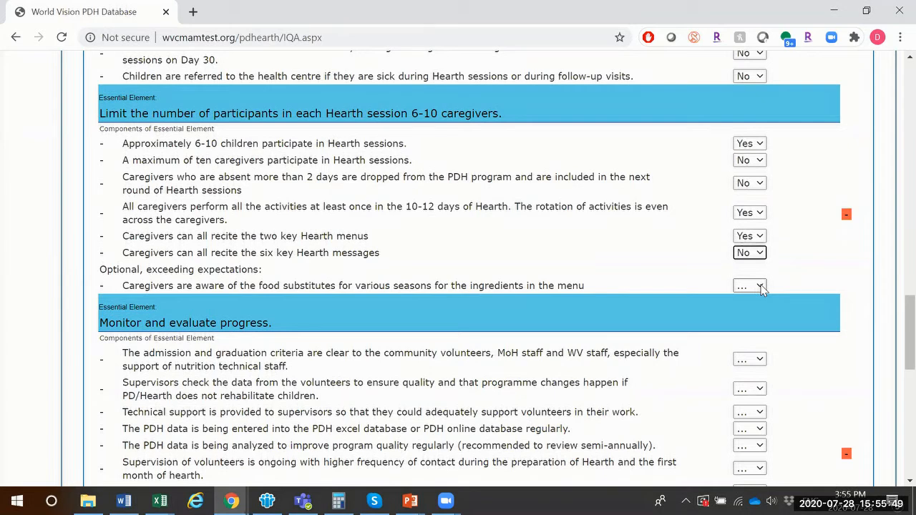
{"action": "left_click", "coordinate": [762, 288]}
{"action": "left_click", "coordinate": [761, 308]}
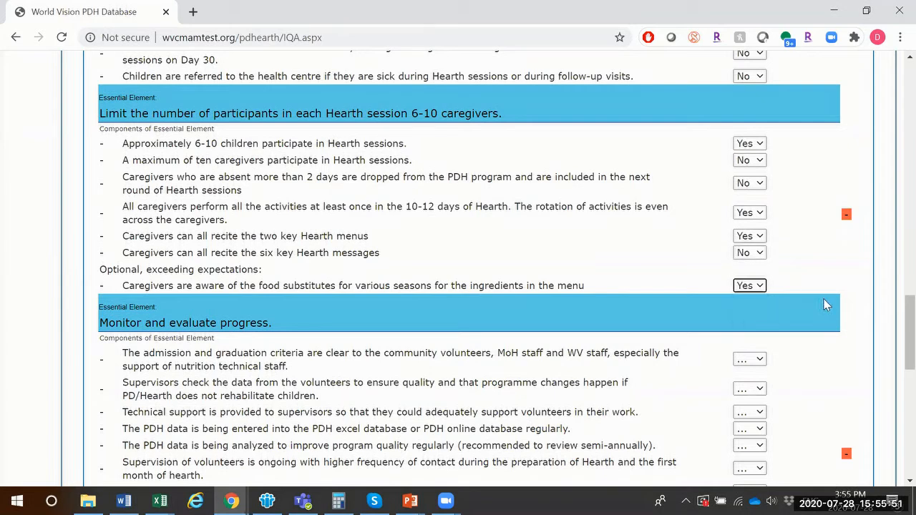
- Under Monitor and evaluate progress, answer supervisors checking volunteer data Yes, and clear admission and graduation criteria, technical support, and regular PDH data entry No
{"action": "scroll", "coordinate": [894, 342], "scroll_direction": "down", "scroll_amount": 3}
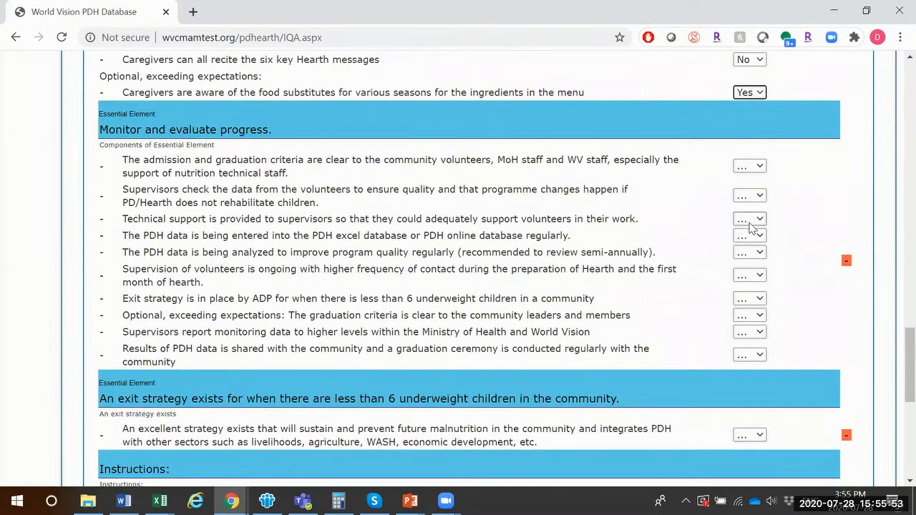
{"action": "left_click", "coordinate": [753, 171]}
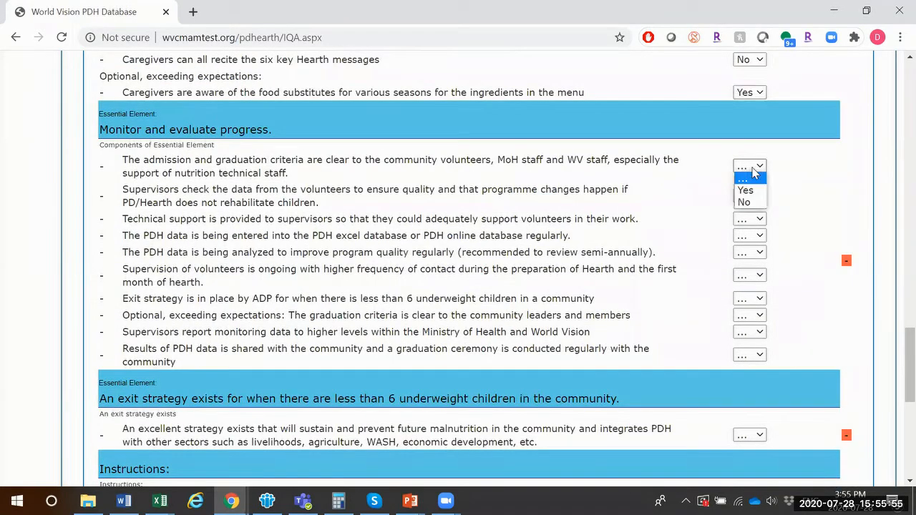
{"action": "left_click", "coordinate": [744, 202]}
{"action": "left_click", "coordinate": [749, 195]}
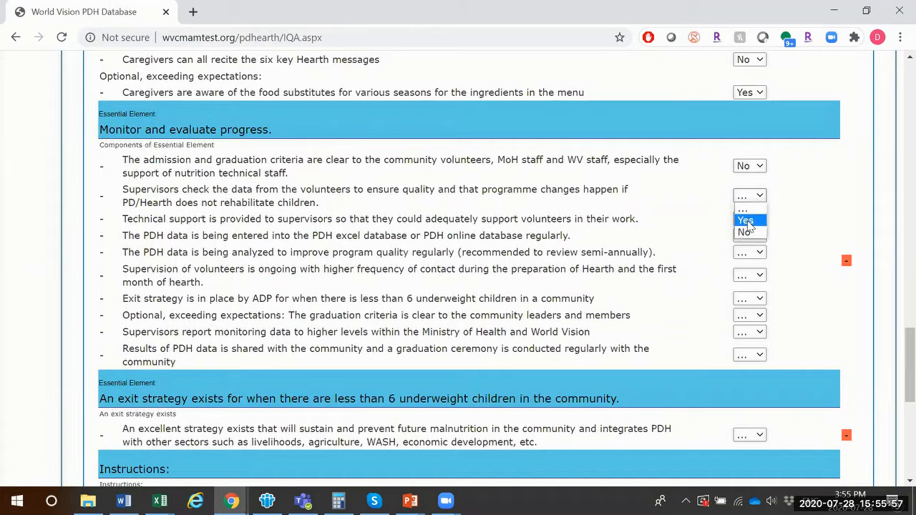
{"action": "left_click", "coordinate": [746, 221]}
{"action": "left_click", "coordinate": [749, 219]}
{"action": "left_click", "coordinate": [744, 255]}
{"action": "left_click", "coordinate": [749, 235]}
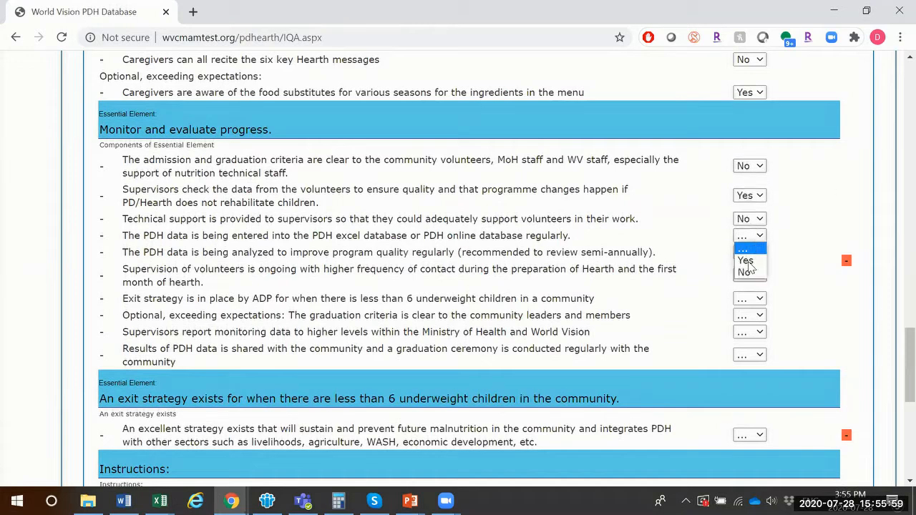
{"action": "left_click", "coordinate": [746, 272]}
- Answer No for PDH data analysis, ongoing volunteer supervision, the ADP exit strategy, and the optional graduation criteria being clear to community leaders
{"action": "left_click", "coordinate": [749, 274]}
{"action": "left_click", "coordinate": [745, 312]}
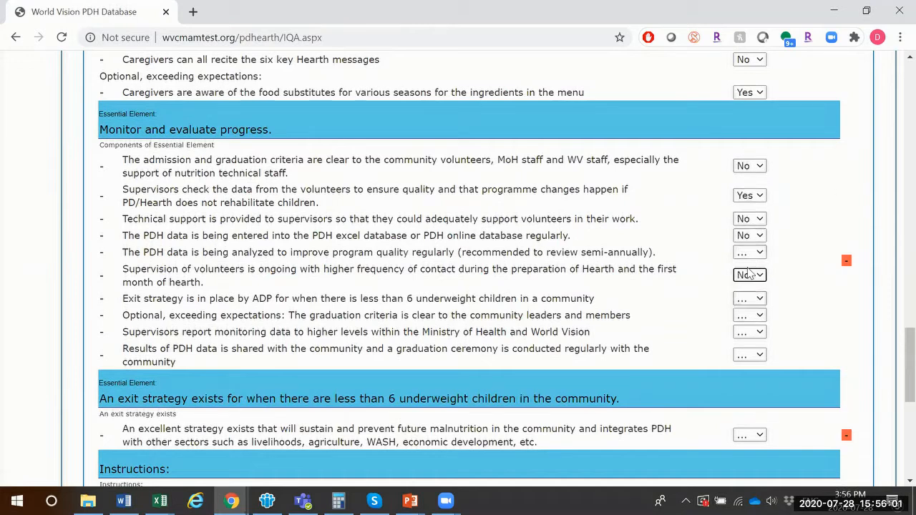
{"action": "left_click", "coordinate": [749, 252]}
{"action": "left_click", "coordinate": [747, 288]}
{"action": "left_click", "coordinate": [750, 299]}
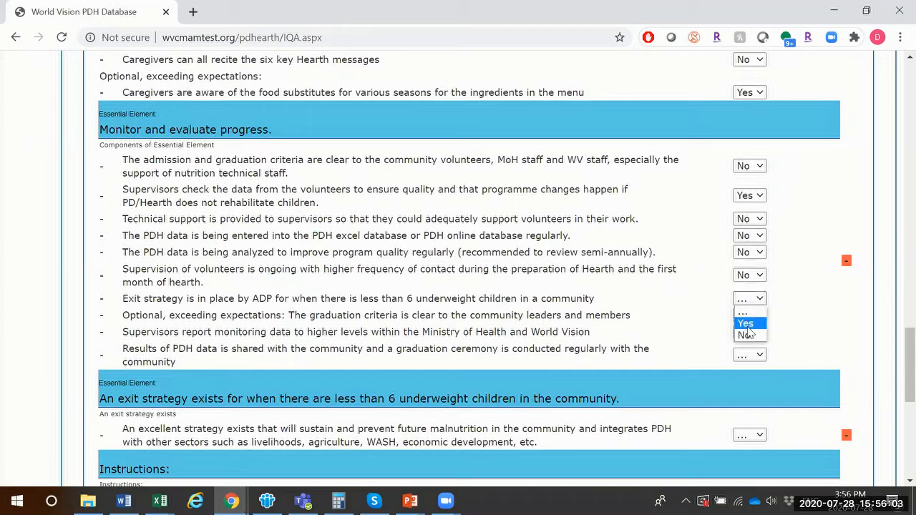
{"action": "left_click", "coordinate": [746, 335]}
{"action": "left_click", "coordinate": [751, 316]}
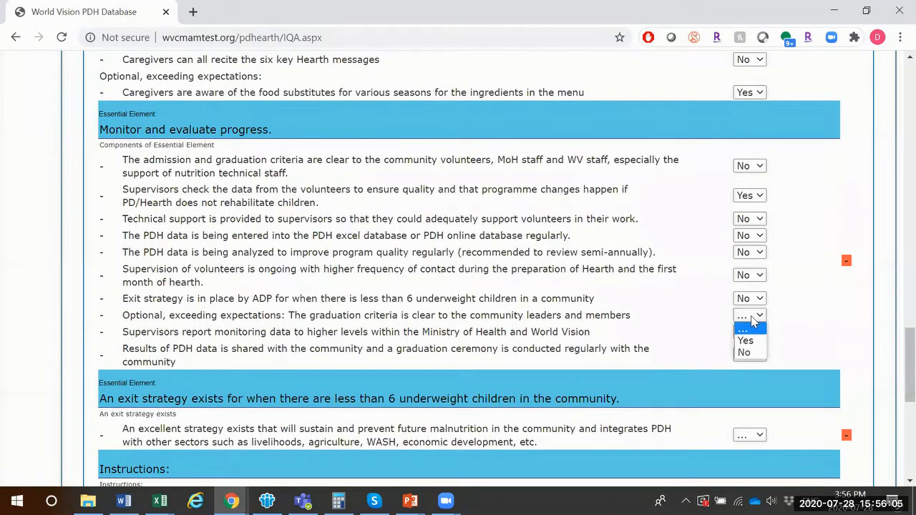
{"action": "left_click", "coordinate": [745, 351]}
- Answer No for supervisors reporting monitoring data, sharing PDH results with the community, and an excellent exit strategy integrating PDH with other sectors
{"action": "left_click", "coordinate": [749, 333]}
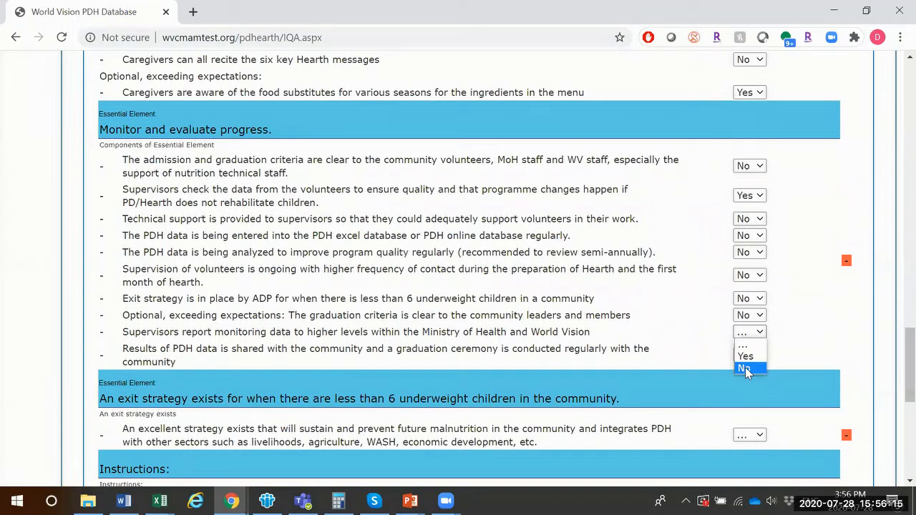
{"action": "left_click", "coordinate": [745, 369]}
{"action": "left_click", "coordinate": [747, 356]}
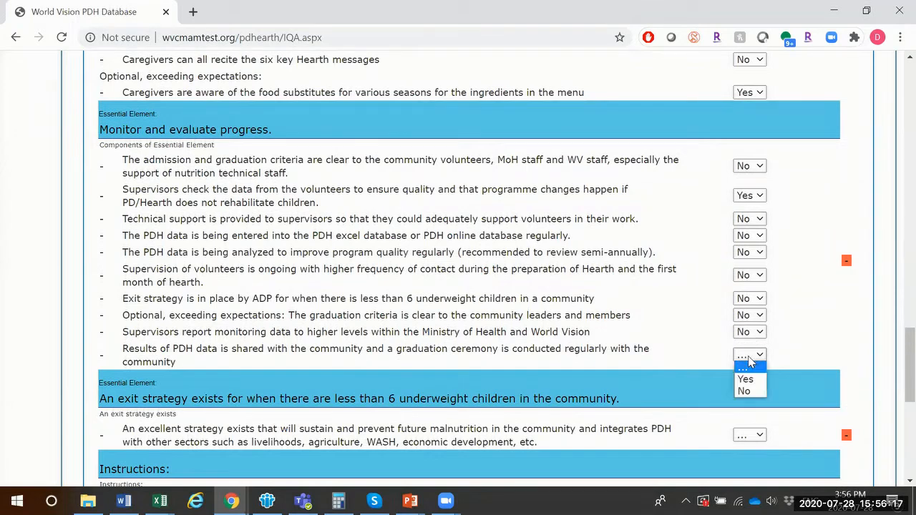
{"action": "left_click", "coordinate": [757, 391]}
{"action": "left_click_drag", "start_coordinate": [908, 361], "coordinate": [909, 400]}
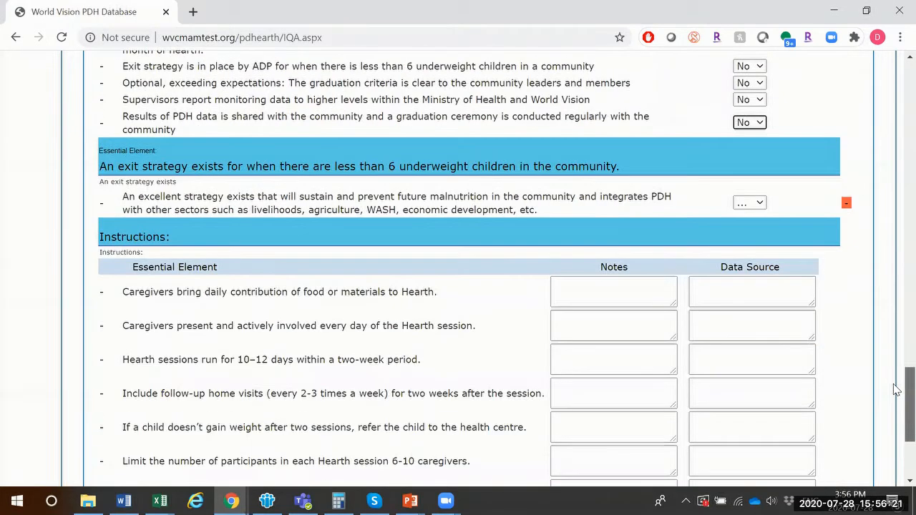
{"action": "left_click", "coordinate": [755, 205]}
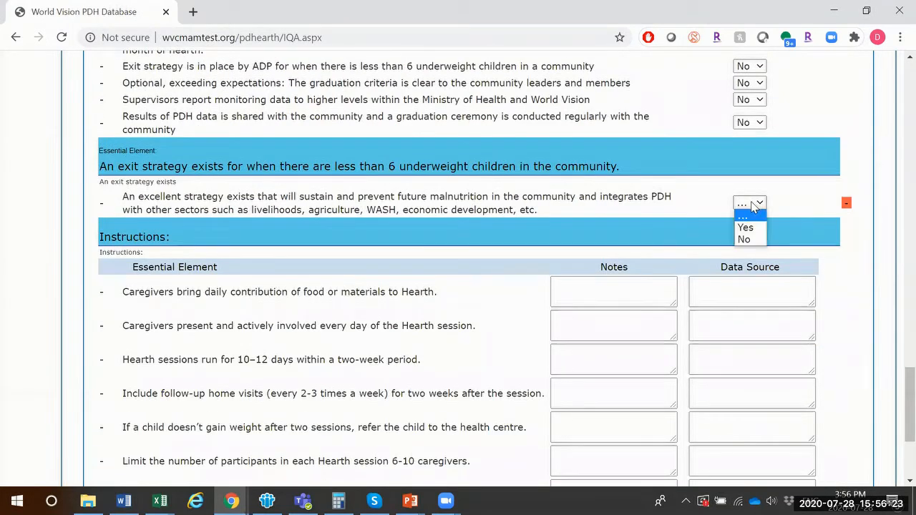
{"action": "left_click", "coordinate": [744, 241]}
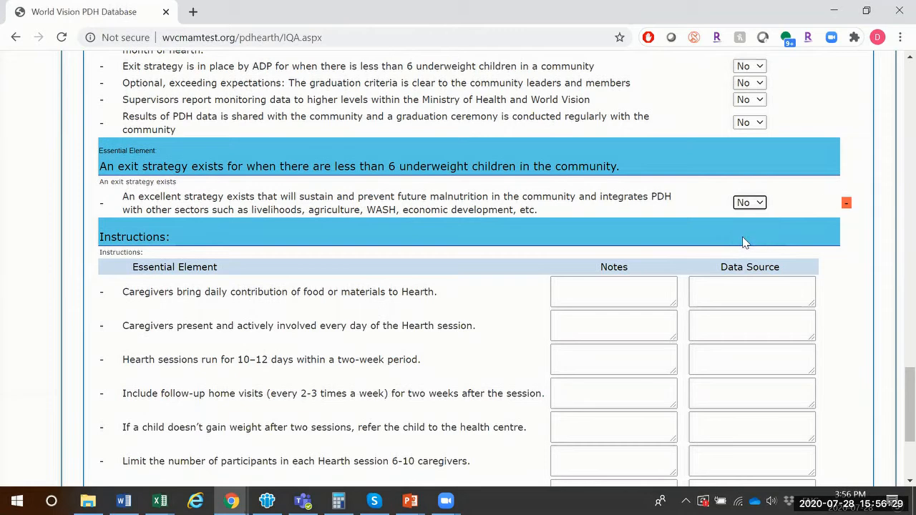
- Examine the Notes and Data Source fields for each essential element and the field for recommendations and next steps
{"action": "left_click", "coordinate": [624, 300]}
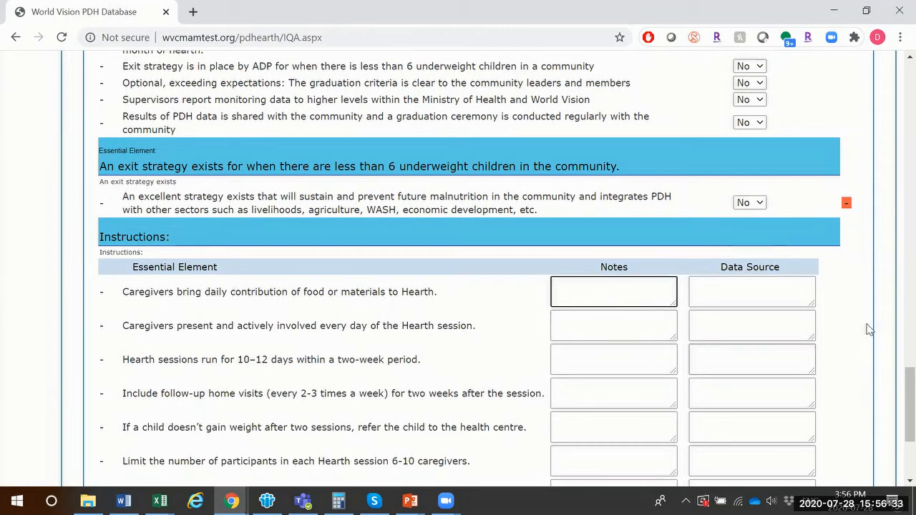
{"action": "scroll", "coordinate": [894, 411], "scroll_direction": "down", "scroll_amount": 2}
{"action": "scroll", "coordinate": [895, 410], "scroll_direction": "down", "scroll_amount": 1}
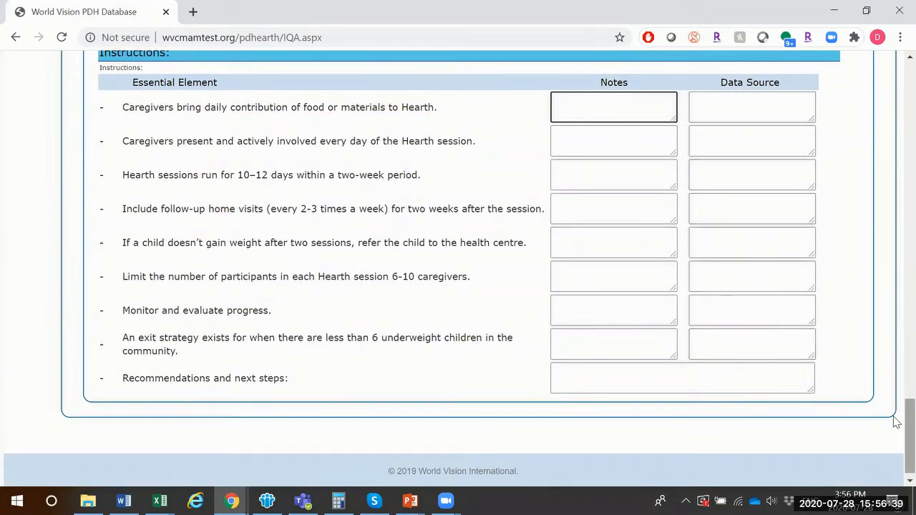
{"action": "scroll", "coordinate": [897, 424], "scroll_direction": "down", "scroll_amount": 1}
{"action": "scroll", "coordinate": [896, 433], "scroll_direction": "up", "scroll_amount": 1}
{"action": "scroll", "coordinate": [458, 265], "scroll_direction": "up", "scroll_amount": 1}
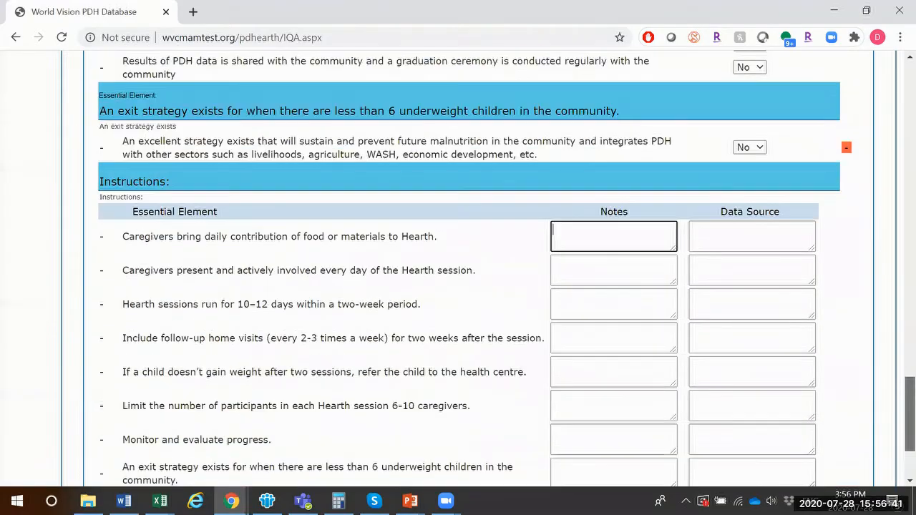
- Set the date of the Implementation Quality Assurance Tool record to 28/07/2020
{"action": "scroll", "coordinate": [896, 117], "scroll_direction": "up", "scroll_amount": 12}
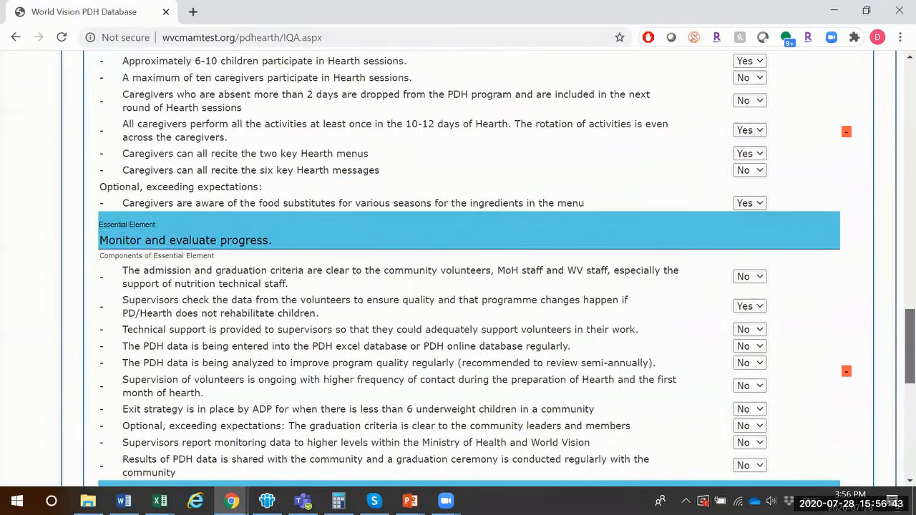
{"action": "scroll", "coordinate": [895, 114], "scroll_direction": "up", "scroll_amount": 15}
{"action": "scroll", "coordinate": [896, 104], "scroll_direction": "down", "scroll_amount": 1}
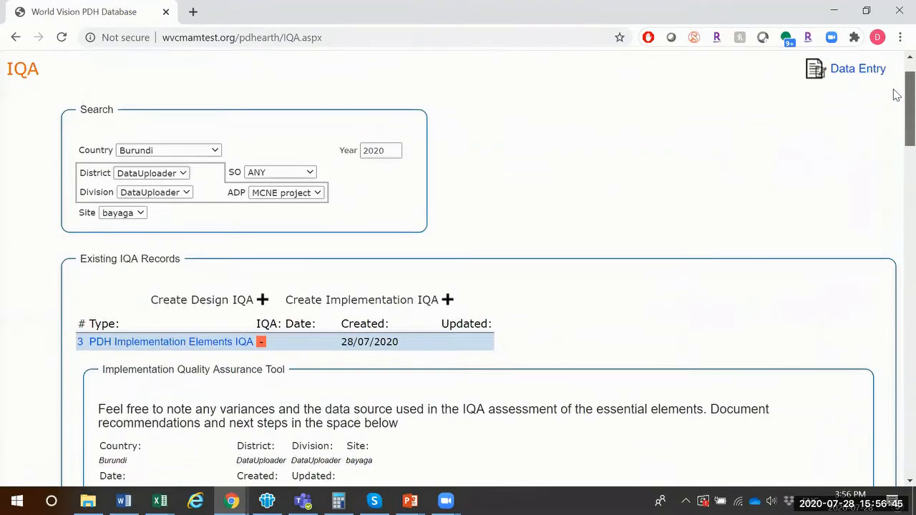
{"action": "scroll", "coordinate": [896, 100], "scroll_direction": "down", "scroll_amount": 2}
{"action": "scroll", "coordinate": [898, 103], "scroll_direction": "up", "scroll_amount": 2}
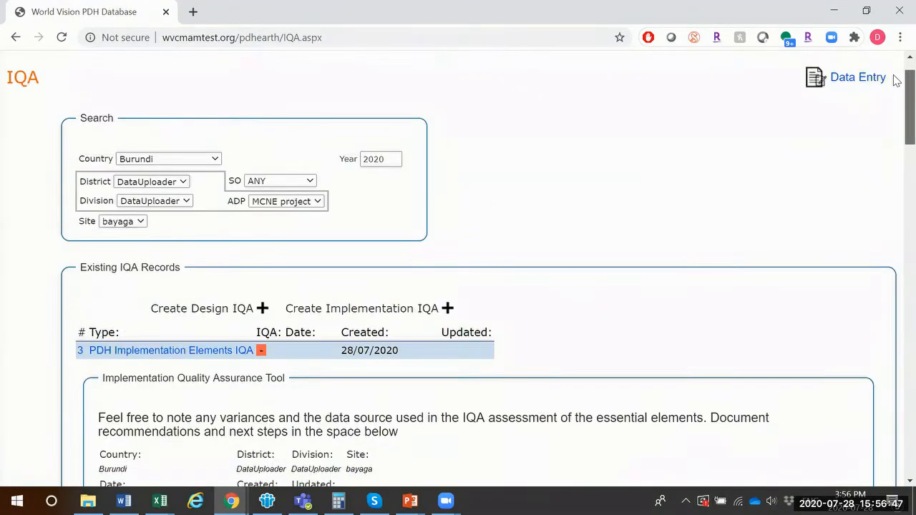
{"action": "scroll", "coordinate": [891, 122], "scroll_direction": "down", "scroll_amount": 1}
{"action": "scroll", "coordinate": [890, 126], "scroll_direction": "down", "scroll_amount": 2}
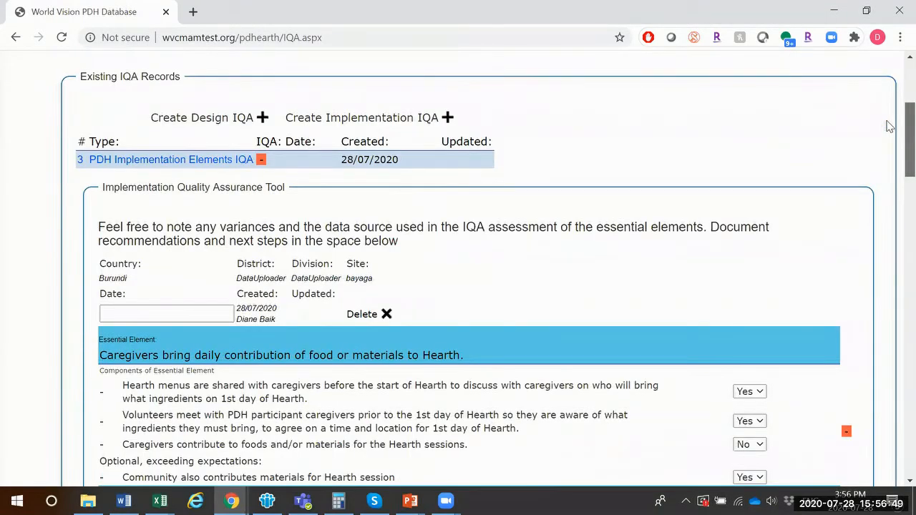
{"action": "left_click", "coordinate": [171, 314]}
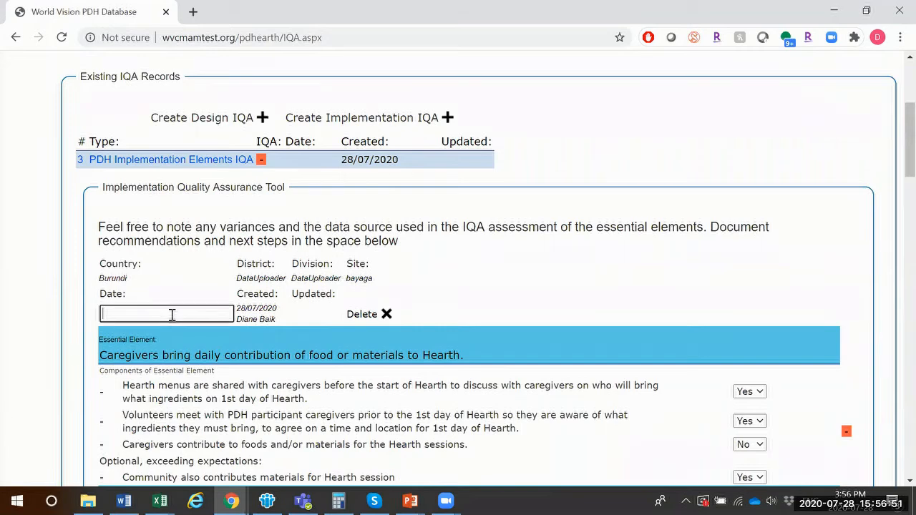
{"action": "left_click", "coordinate": [187, 289]}
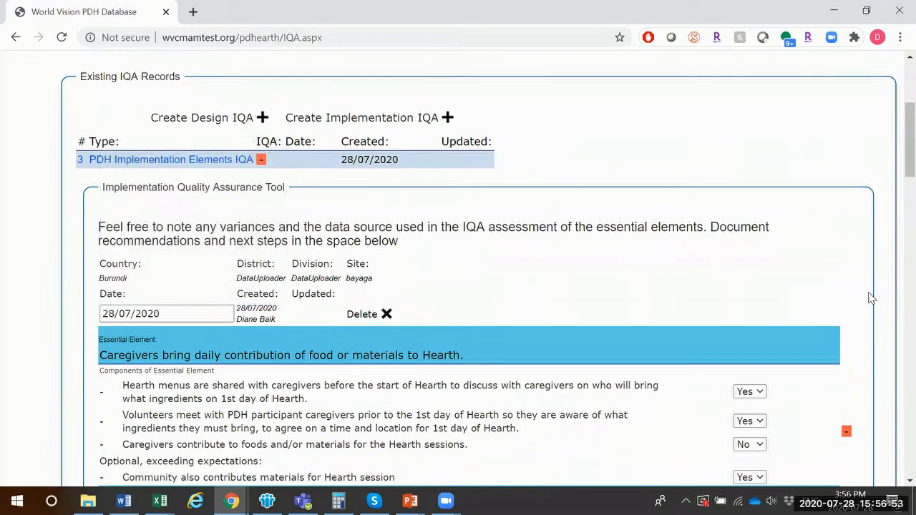
- Update the bayaga site's implementation IQA record with the entered date and answers so that its scores are calculated
{"action": "left_click_drag", "start_coordinate": [909, 142], "coordinate": [909, 146]}
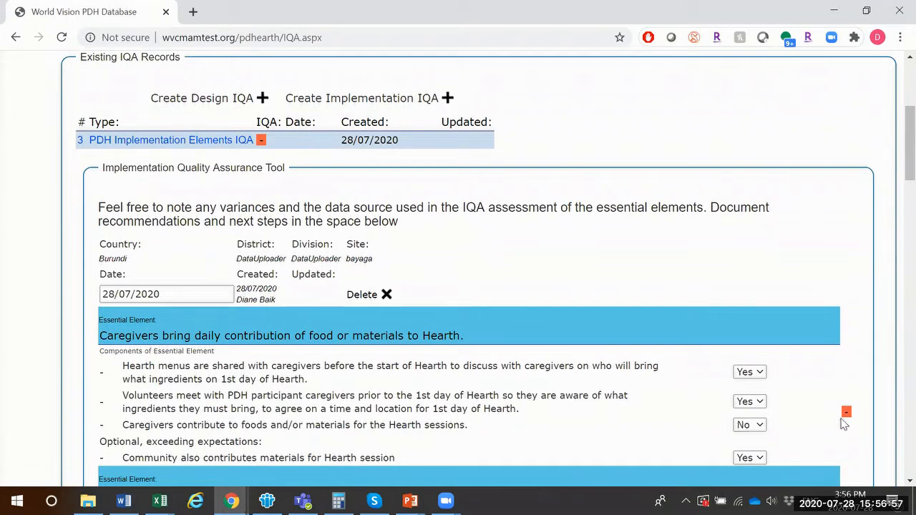
{"action": "left_click_drag", "start_coordinate": [907, 144], "coordinate": [893, 49]}
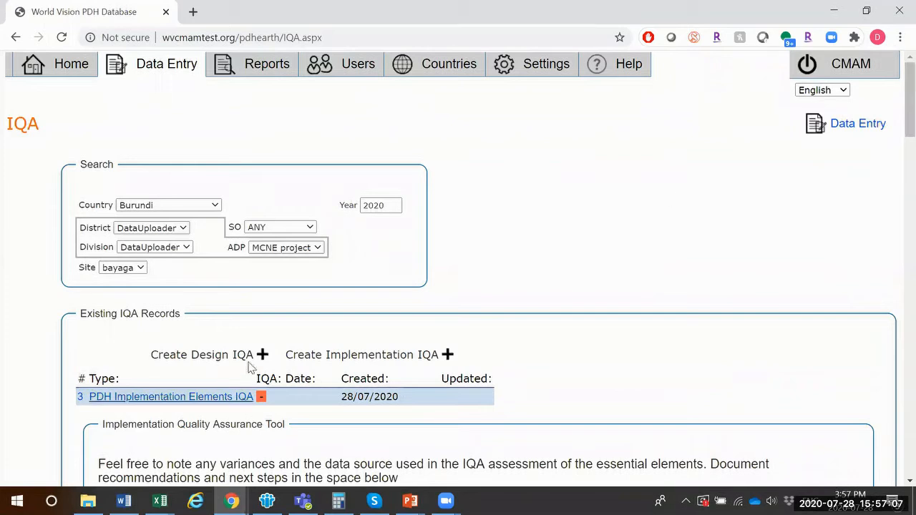
{"action": "left_click", "coordinate": [447, 356]}
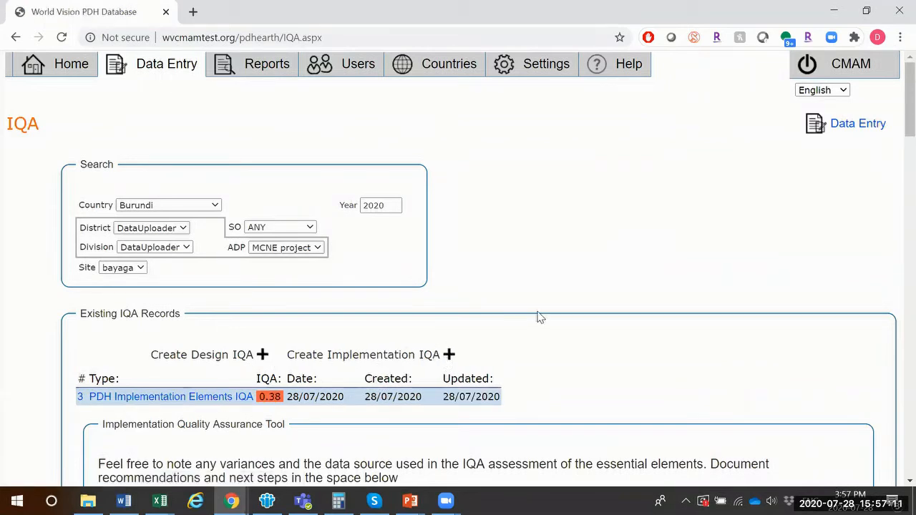
- Review the scores of the essential elements on caregivers' daily contributions and caregivers' daily involvement in the Hearth sessions
{"action": "scroll", "coordinate": [541, 317], "scroll_direction": "down", "scroll_amount": 5}
{"action": "scroll", "coordinate": [540, 317], "scroll_direction": "up", "scroll_amount": 5}
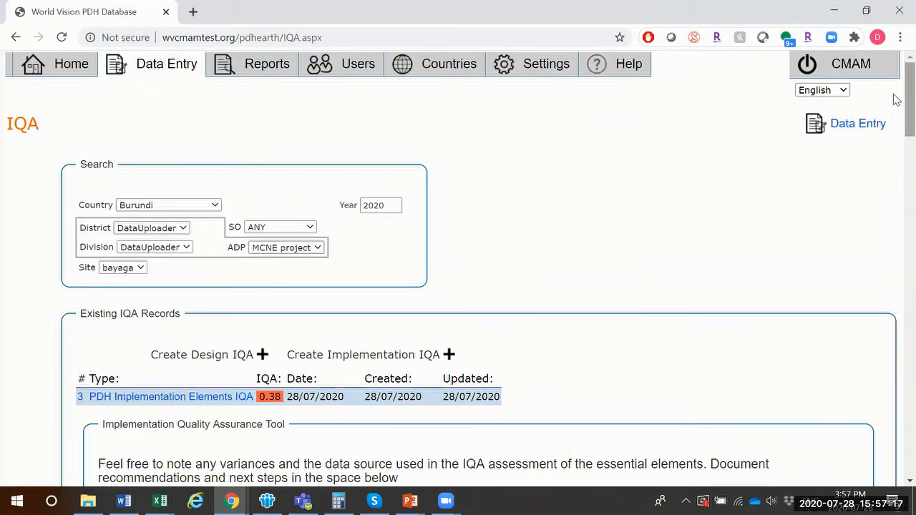
{"action": "scroll", "coordinate": [895, 108], "scroll_direction": "down", "scroll_amount": 1}
{"action": "scroll", "coordinate": [896, 128], "scroll_direction": "down", "scroll_amount": 3}
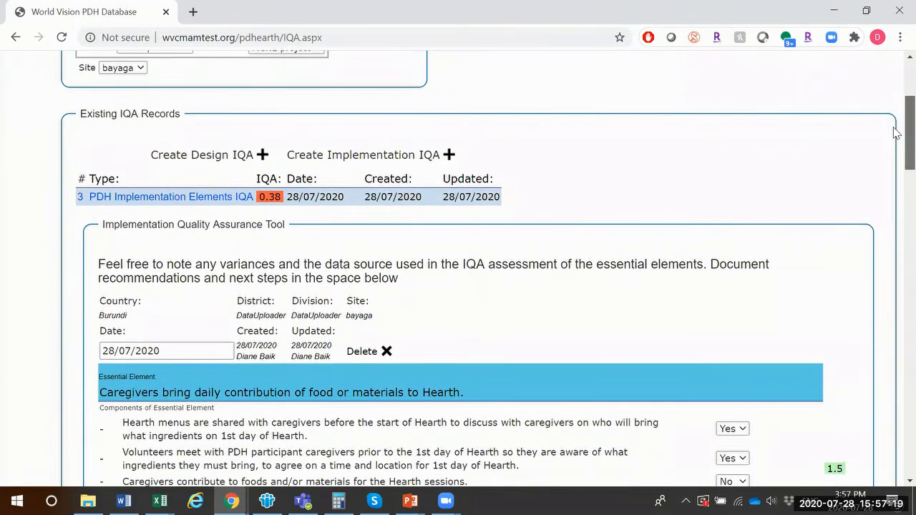
{"action": "scroll", "coordinate": [896, 164], "scroll_direction": "down", "scroll_amount": 4}
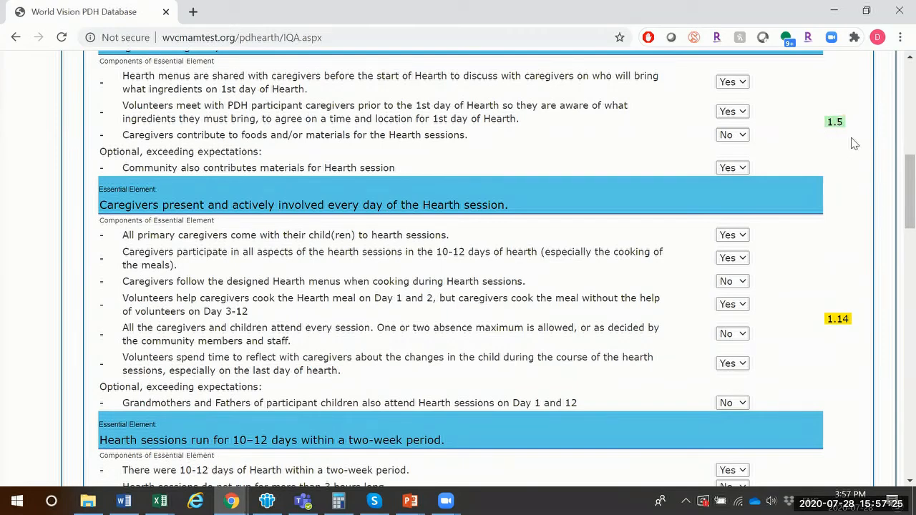
{"action": "scroll", "coordinate": [899, 201], "scroll_direction": "up", "scroll_amount": 2}
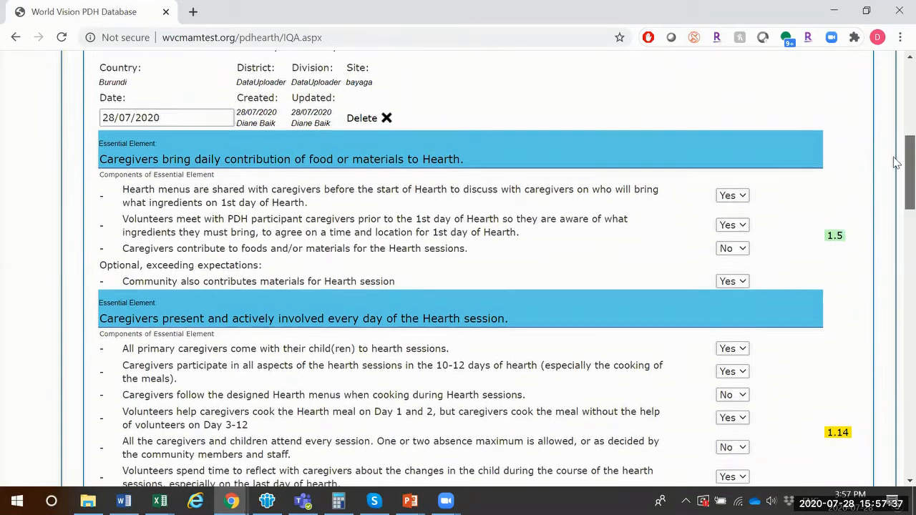
{"action": "scroll", "coordinate": [899, 157], "scroll_direction": "down", "scroll_amount": 1}
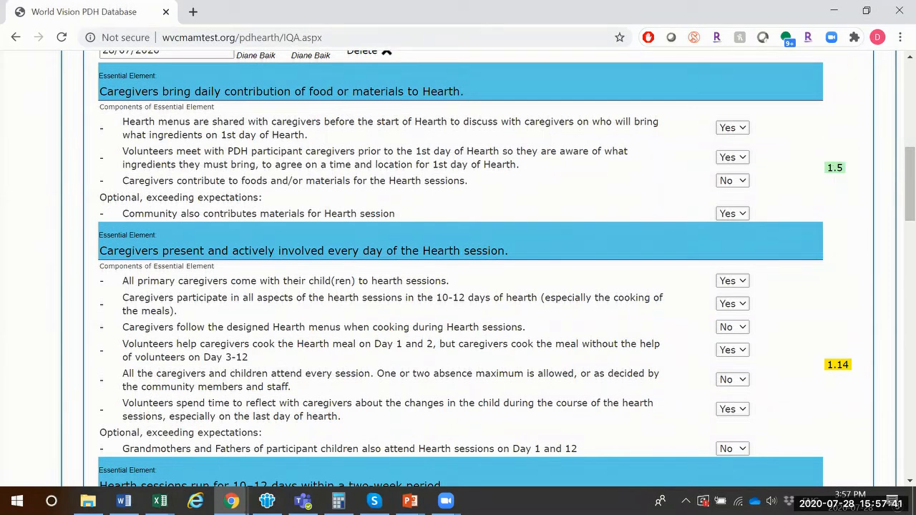
{"action": "scroll", "coordinate": [894, 172], "scroll_direction": "down", "scroll_amount": 2}
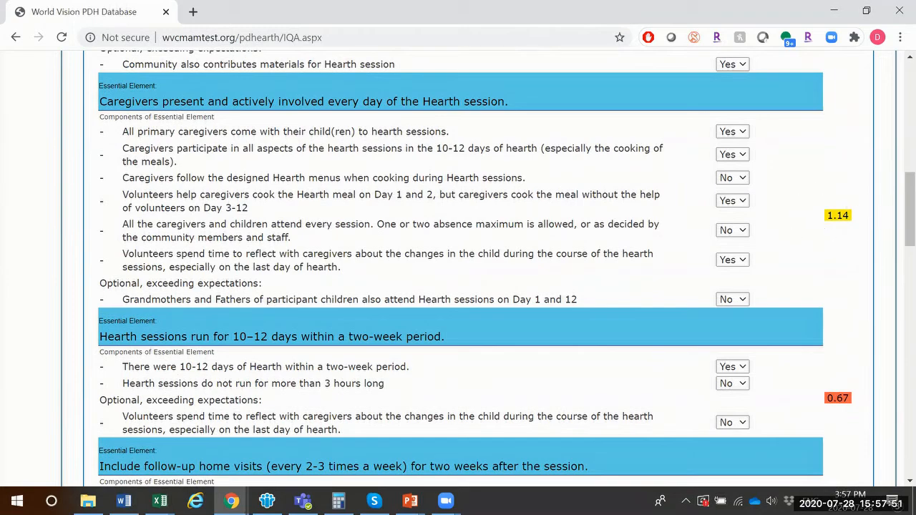
- Review the scores of the remaining essential elements, from the 10–12 day Hearth sessions through the exit strategy
{"action": "left_click_drag", "start_coordinate": [908, 206], "coordinate": [896, 224]}
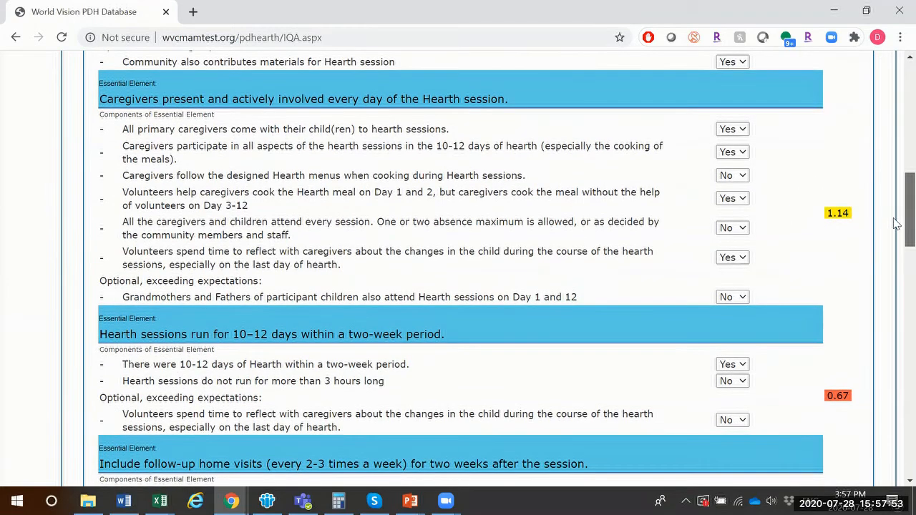
{"action": "scroll", "coordinate": [896, 224], "scroll_direction": "down", "scroll_amount": 3}
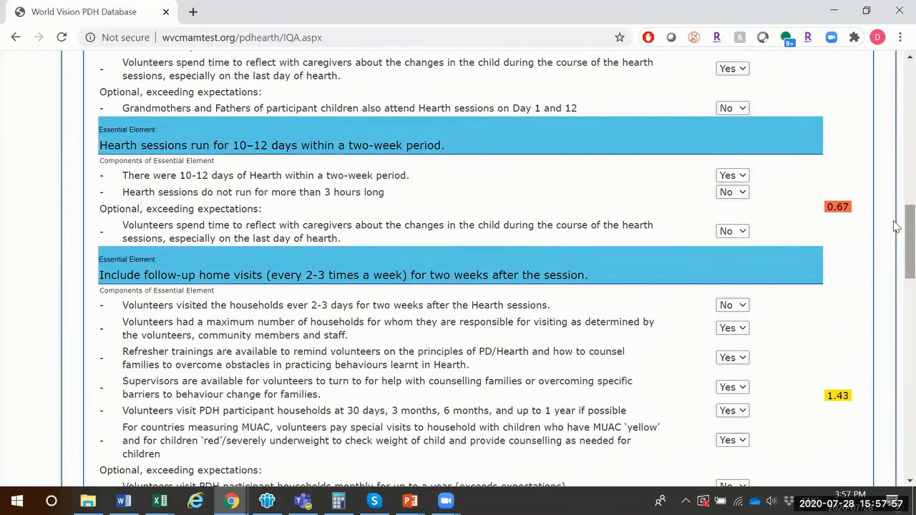
{"action": "left_click_drag", "start_coordinate": [896, 226], "coordinate": [894, 236]}
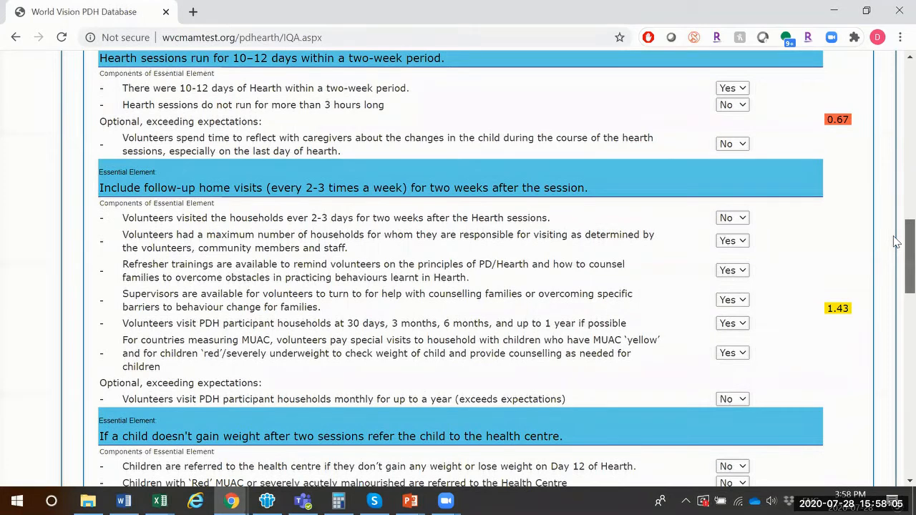
{"action": "left_click_drag", "start_coordinate": [894, 237], "coordinate": [894, 228]}
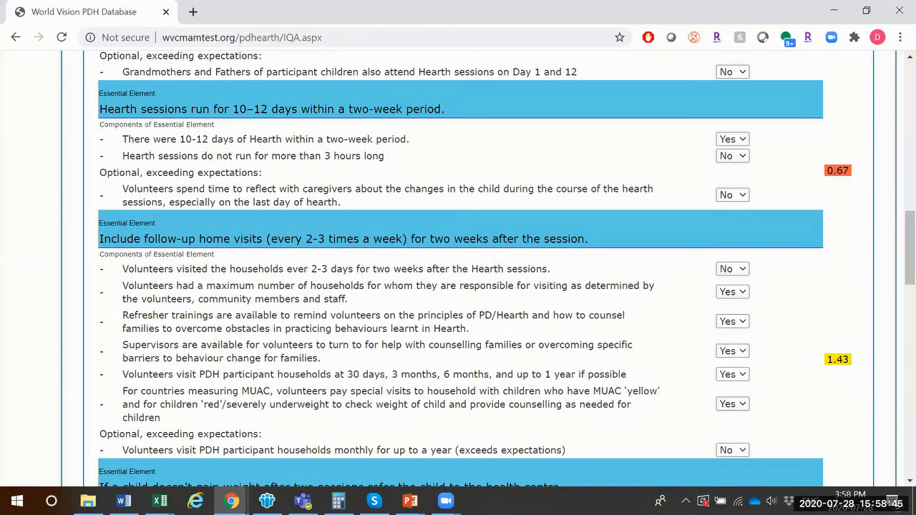
{"action": "left_click_drag", "start_coordinate": [906, 220], "coordinate": [906, 269]}
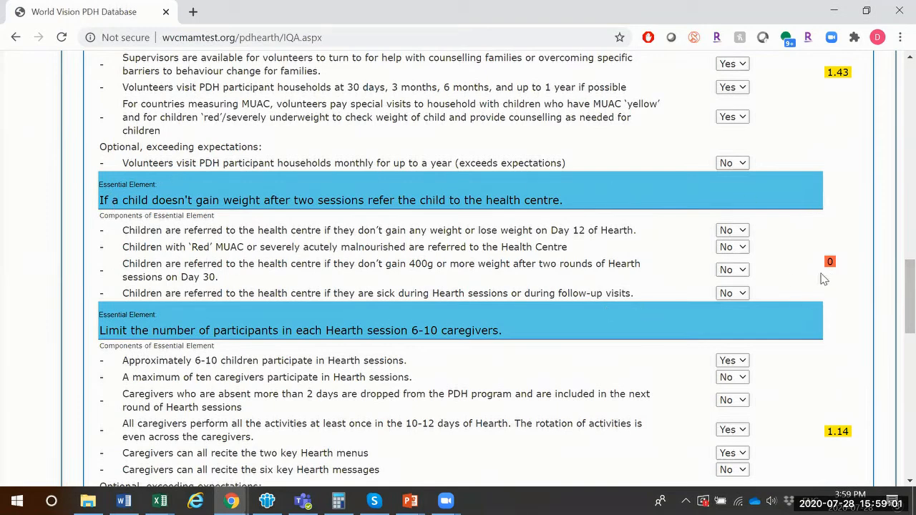
{"action": "left_click_drag", "start_coordinate": [894, 283], "coordinate": [902, 351]}
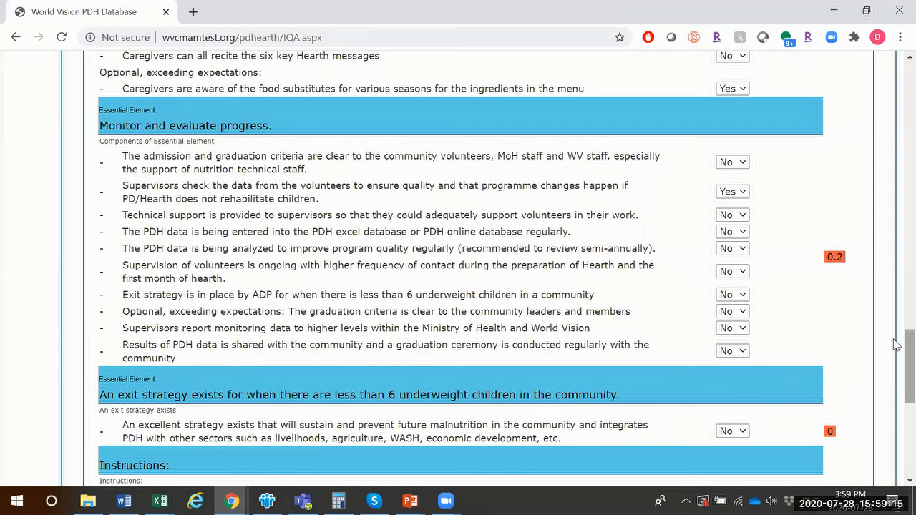
{"action": "scroll", "coordinate": [897, 344], "scroll_direction": "down", "scroll_amount": 5}
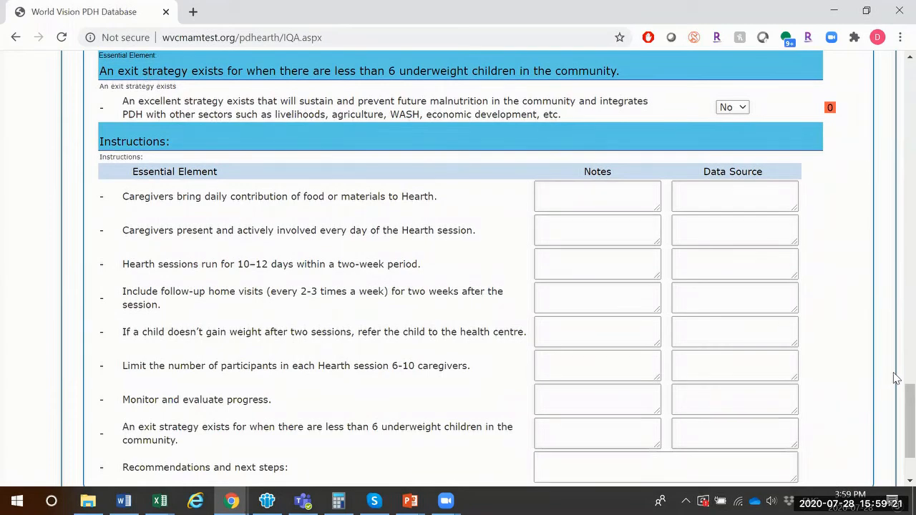
- Compare the overall IQA score in the existing records list with the scores of the individual essential elements
{"action": "left_click_drag", "start_coordinate": [907, 409], "coordinate": [907, 29]}
{"action": "scroll", "coordinate": [897, 80], "scroll_direction": "down", "scroll_amount": 2}
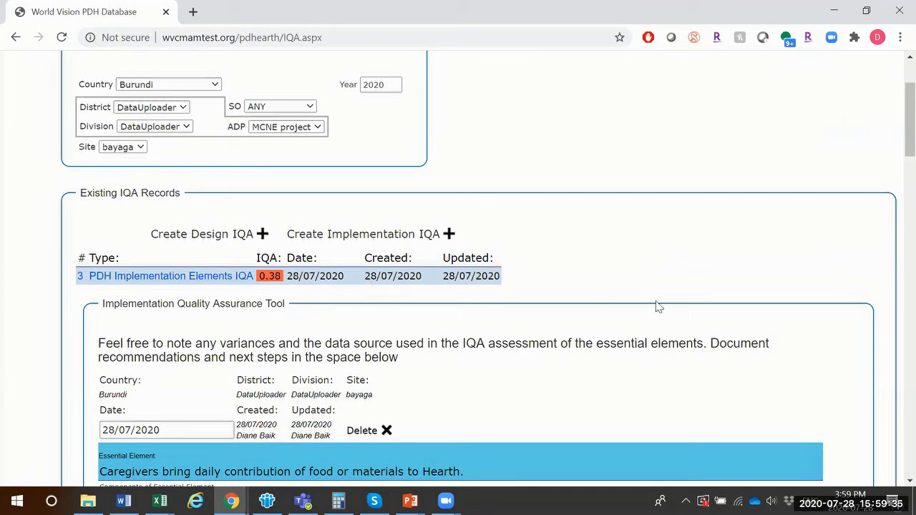
{"action": "scroll", "coordinate": [701, 308], "scroll_direction": "down", "scroll_amount": 5}
{"action": "left_click_drag", "start_coordinate": [910, 197], "coordinate": [909, 199]}
{"action": "scroll", "coordinate": [458, 264], "scroll_direction": "down", "scroll_amount": 4}
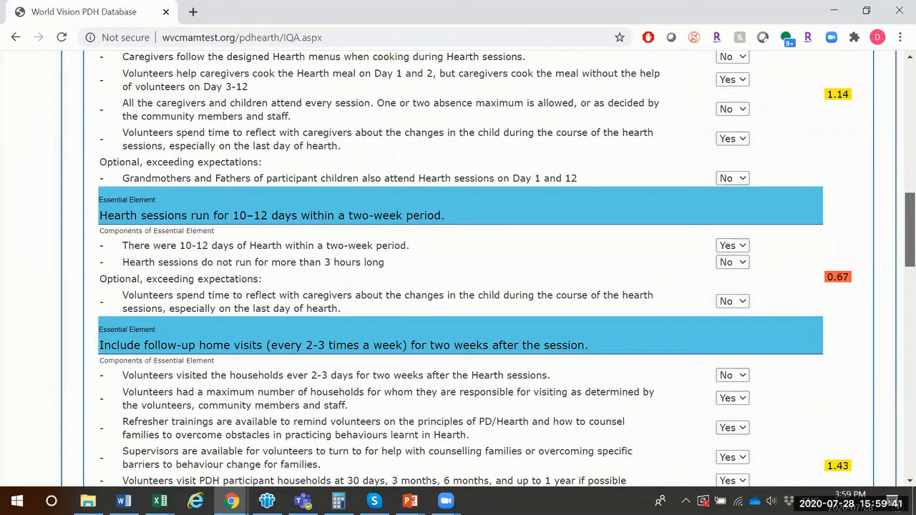
{"action": "scroll", "coordinate": [458, 280], "scroll_direction": "down", "scroll_amount": 5}
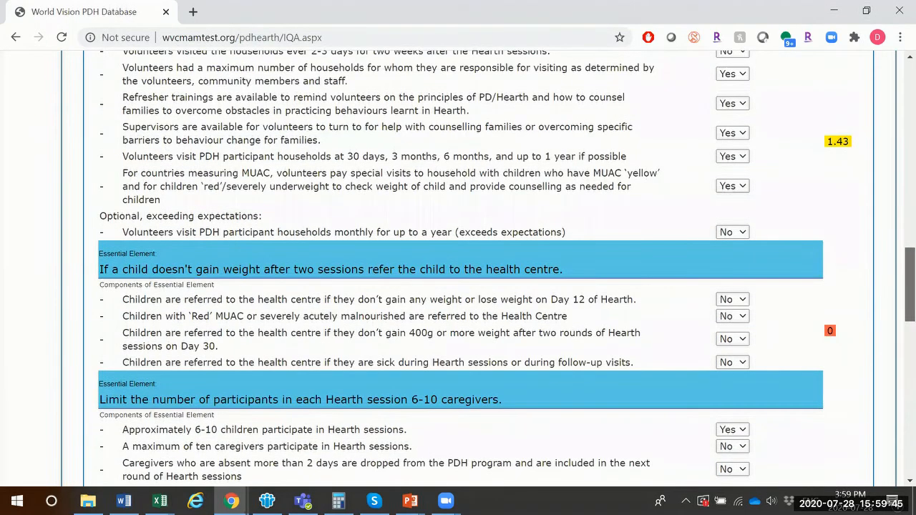
{"action": "scroll", "coordinate": [458, 279], "scroll_direction": "down", "scroll_amount": 5}
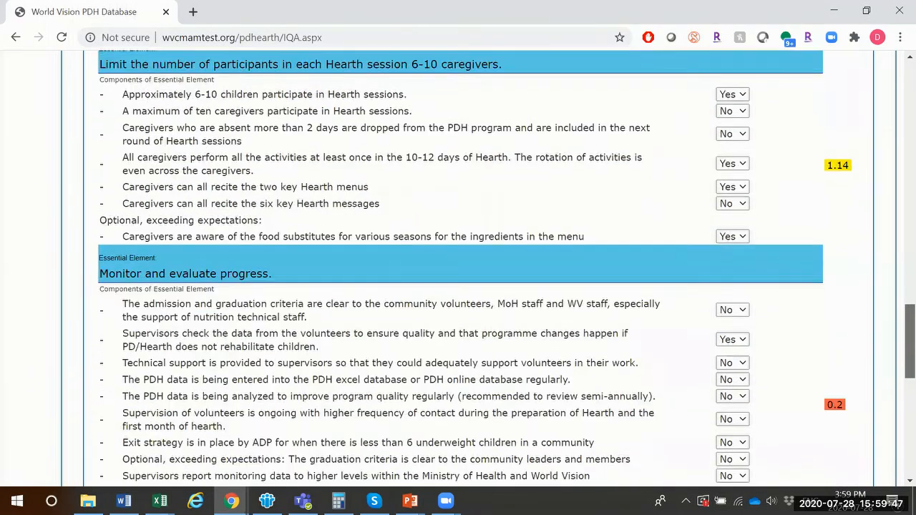
{"action": "scroll", "coordinate": [458, 279], "scroll_direction": "down", "scroll_amount": 1}
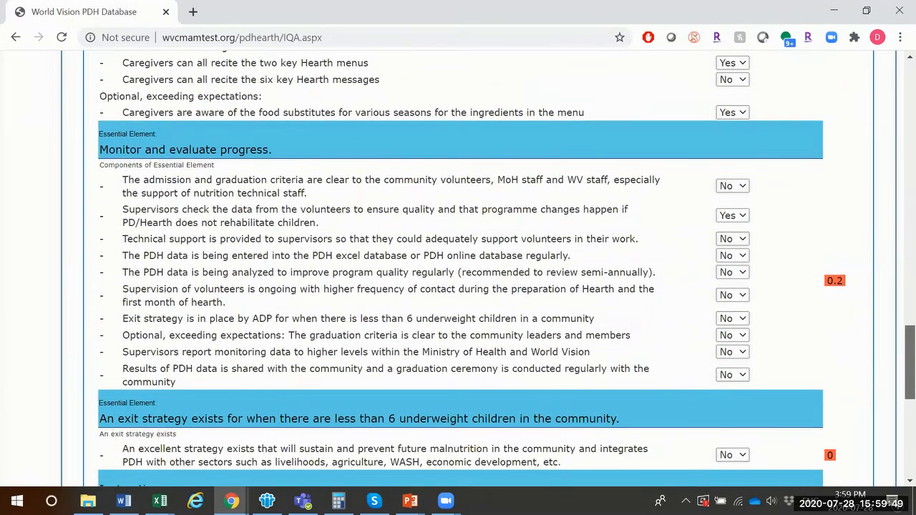
{"action": "scroll", "coordinate": [458, 279], "scroll_direction": "down", "scroll_amount": 2}
{"action": "scroll", "coordinate": [458, 280], "scroll_direction": "up", "scroll_amount": 15}
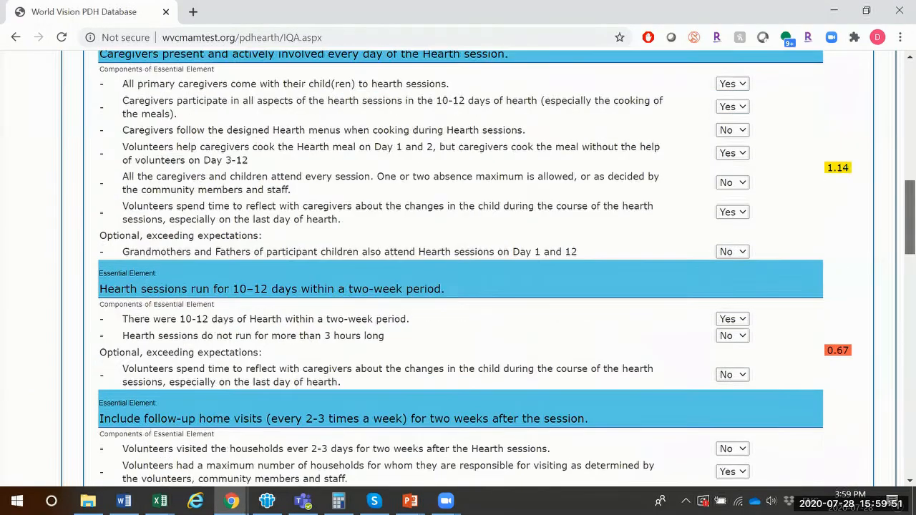
{"action": "scroll", "coordinate": [896, 125], "scroll_direction": "up", "scroll_amount": 1}
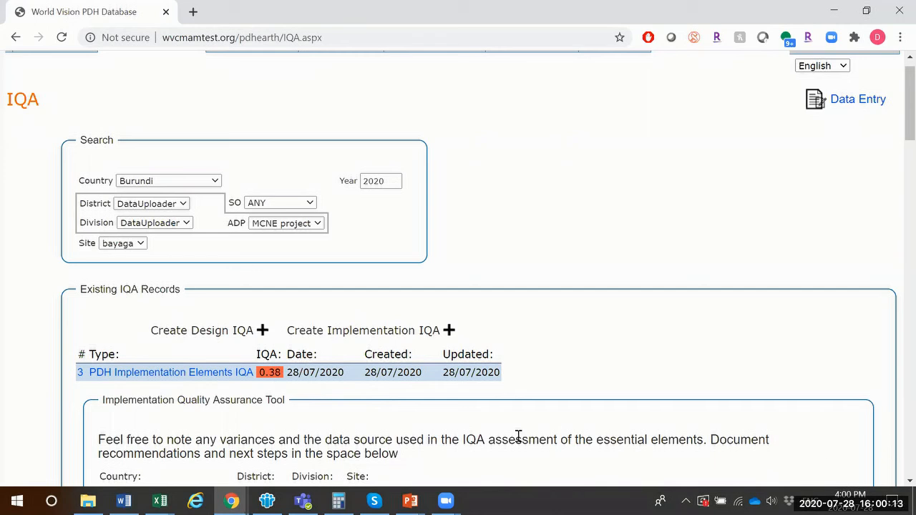
{"action": "double_click", "coordinate": [279, 372]}
{"action": "left_click", "coordinate": [292, 373]}
- Leave the IQA page and return to the Data Entry page
{"action": "scroll", "coordinate": [747, 204], "scroll_direction": "up", "scroll_amount": 1}
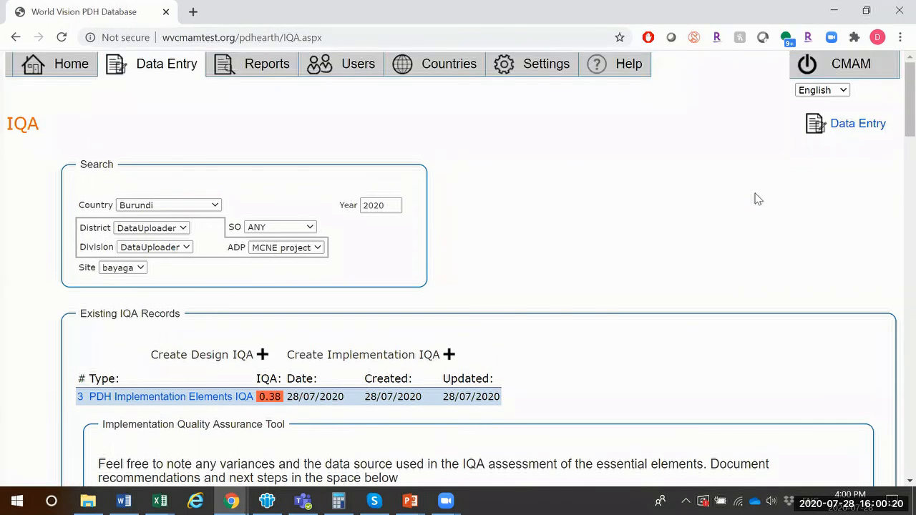
{"action": "left_click", "coordinate": [854, 126]}
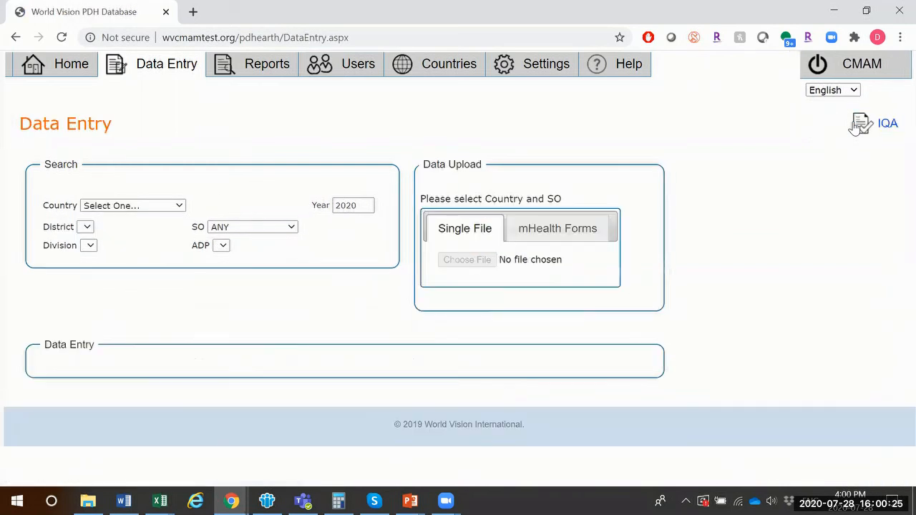